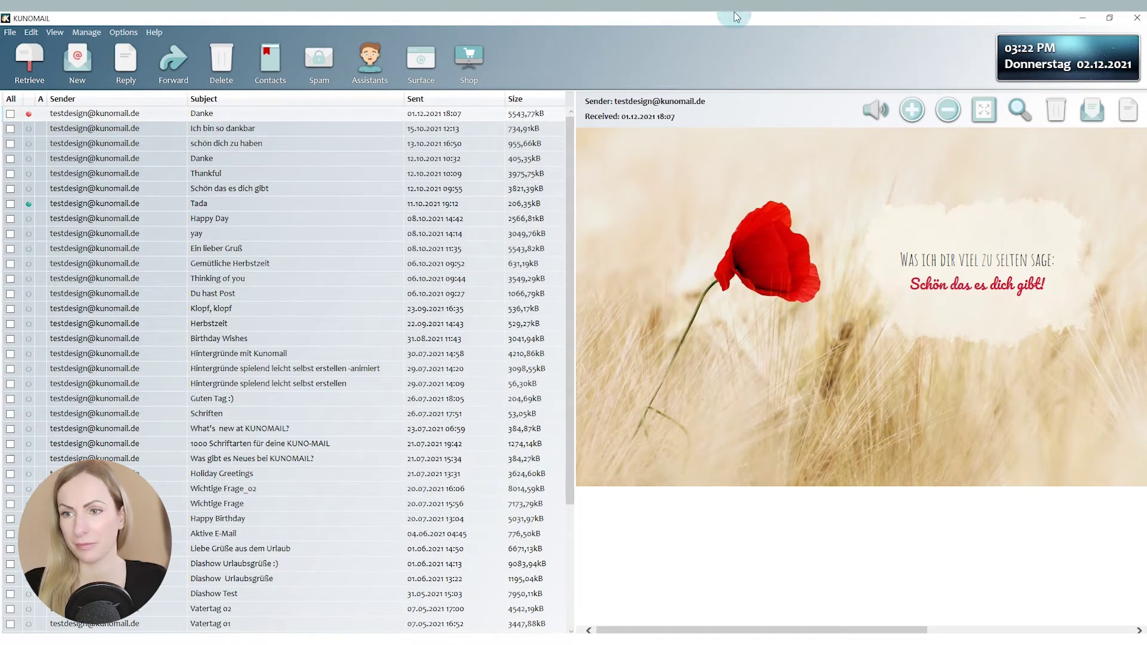
Replace the grey-blue background with a solid pink colour in Advanced settings and save it.
click(417, 63)
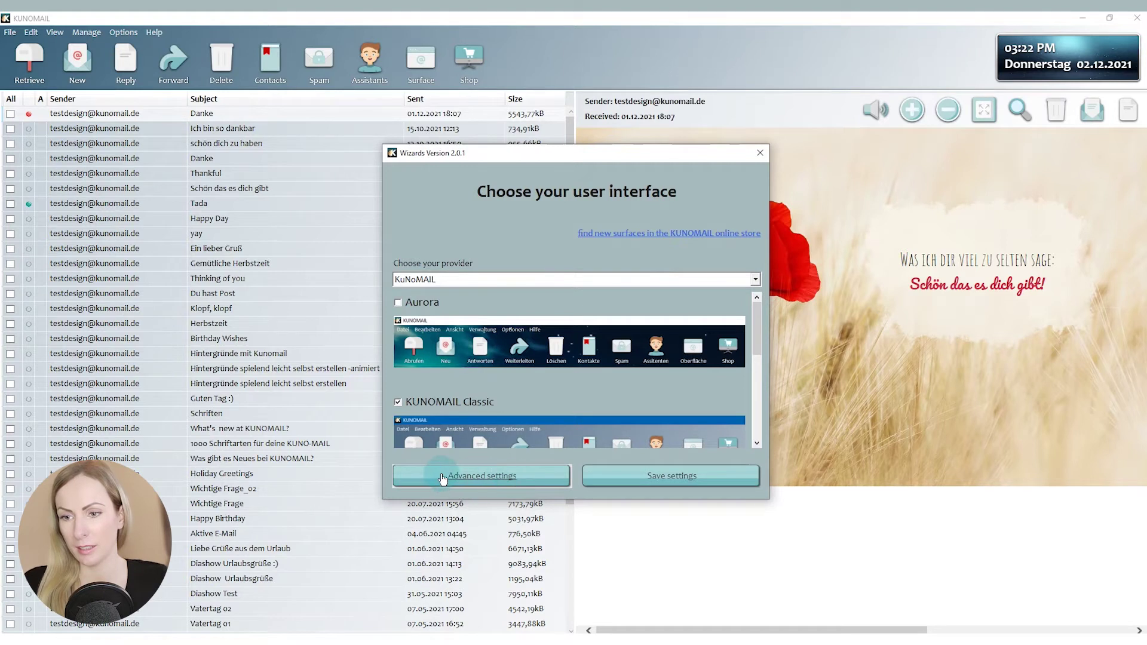
click(493, 476)
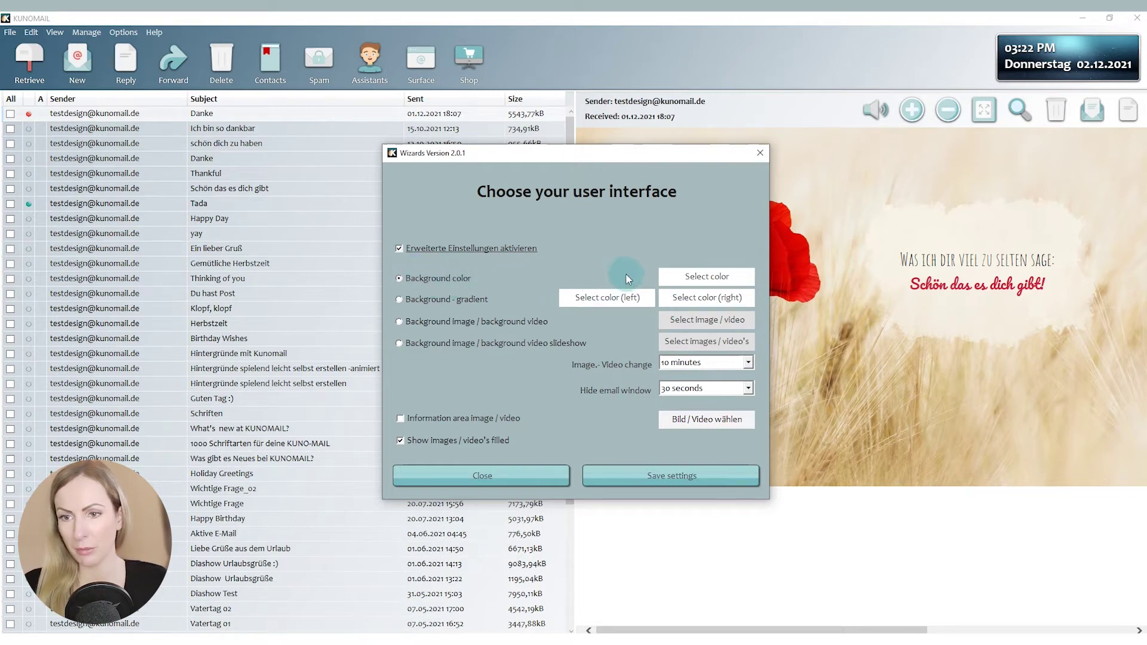
click(705, 276)
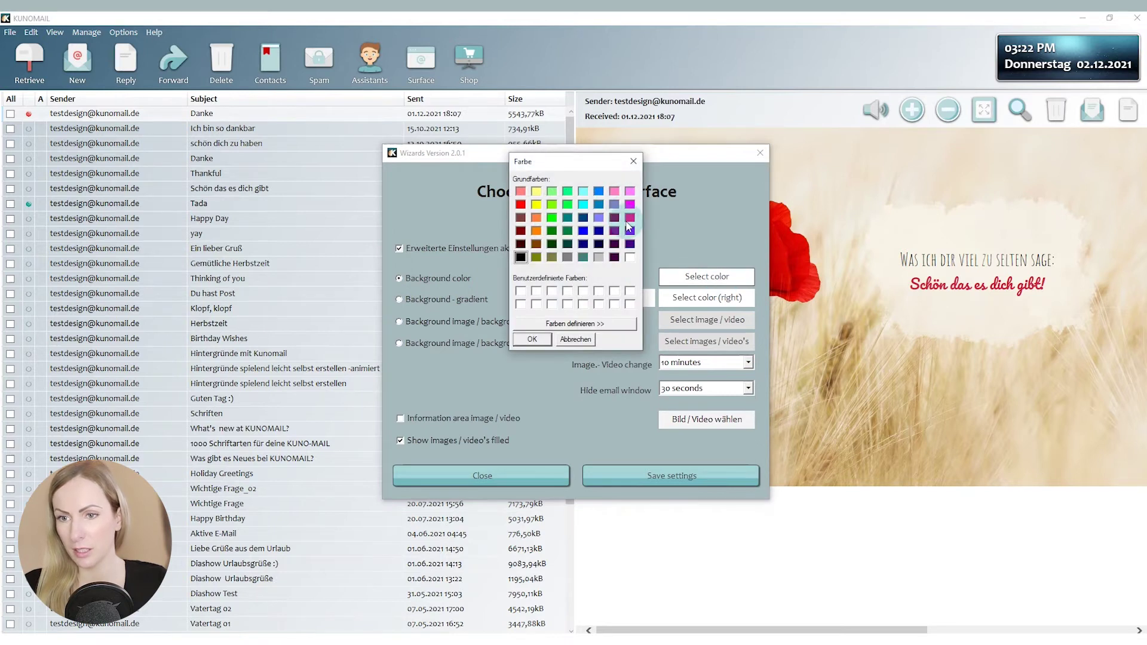
click(532, 339)
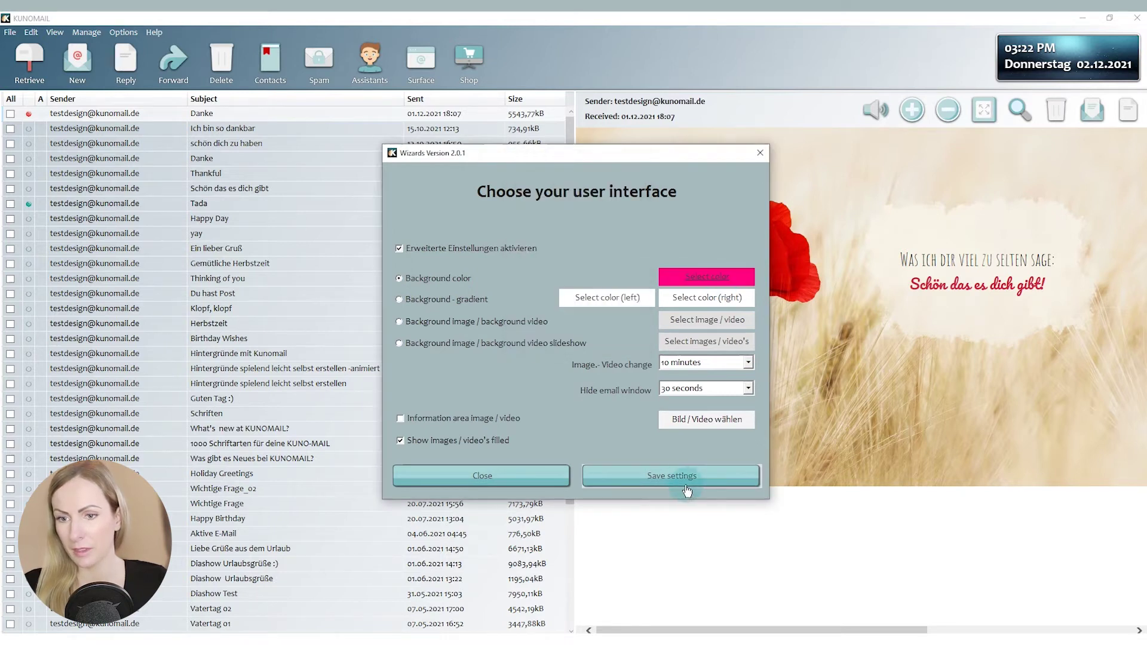
click(671, 475)
click(660, 418)
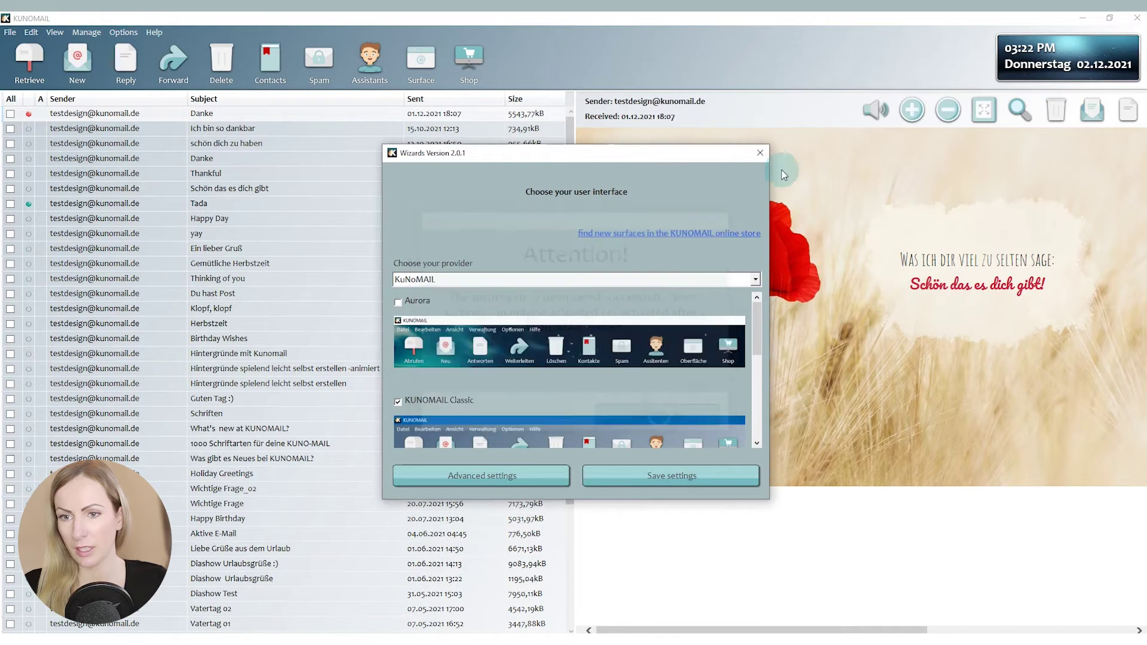
click(760, 156)
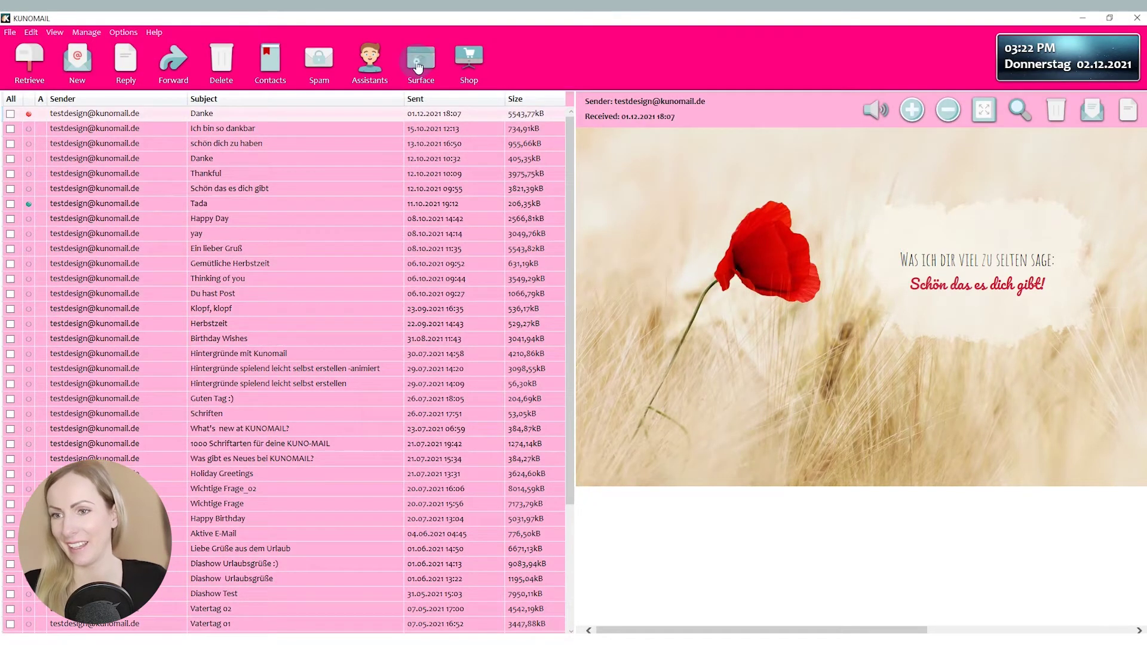
Switch the background to a gradient from pink on the left to teal on the right.
click(482, 475)
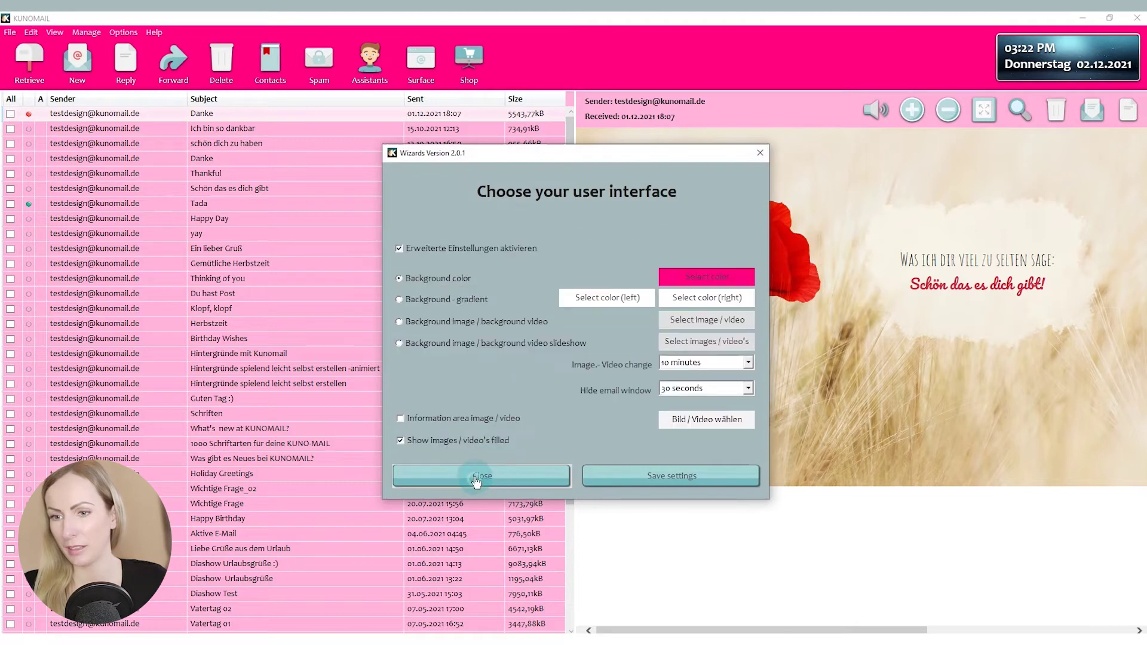
click(399, 300)
click(606, 297)
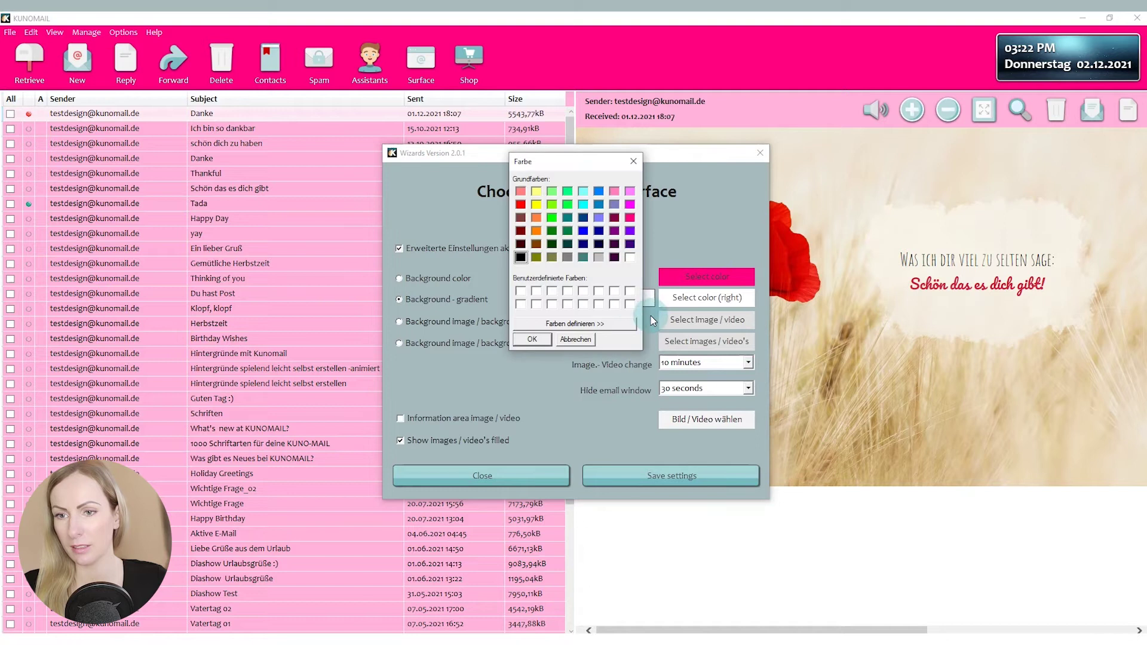
click(630, 217)
click(532, 339)
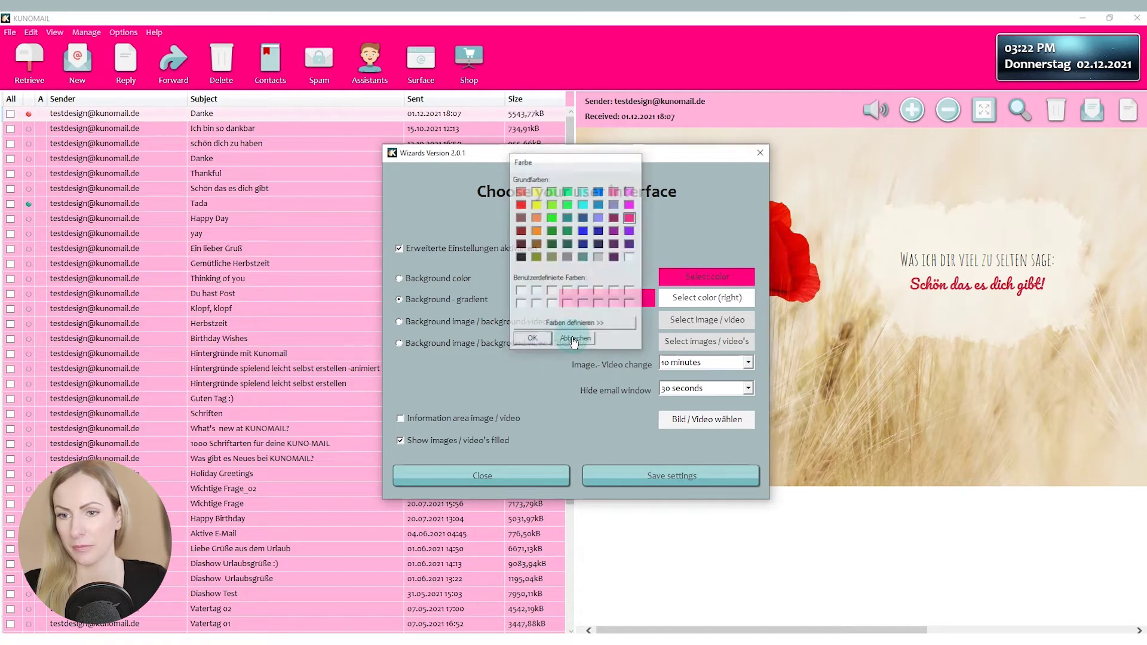
click(706, 296)
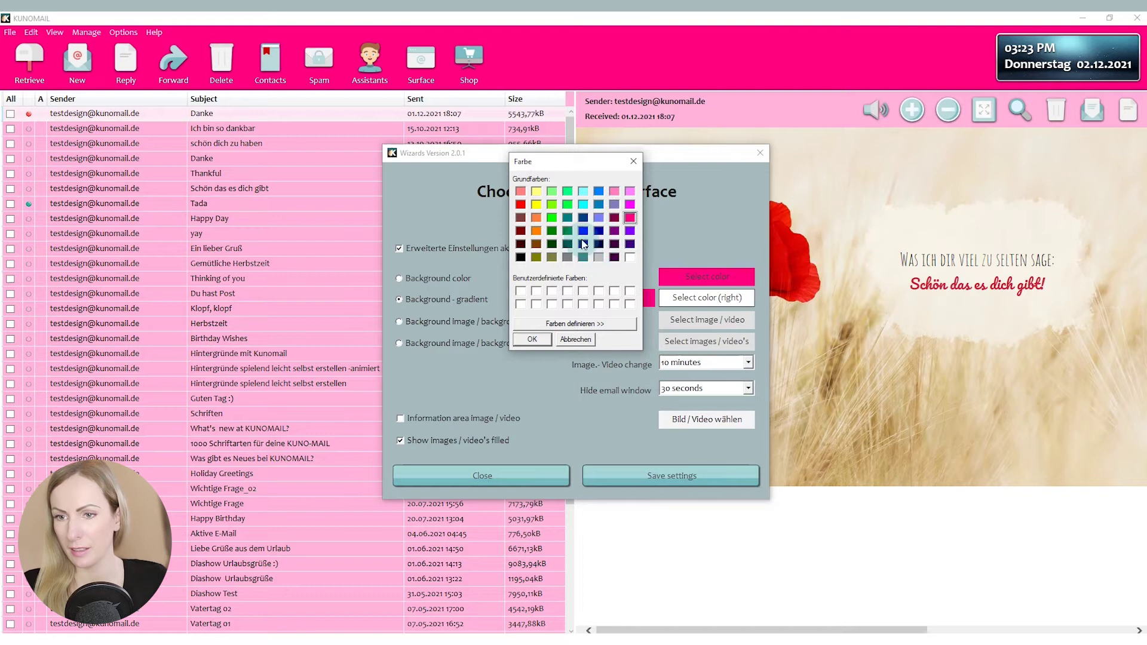
click(535, 340)
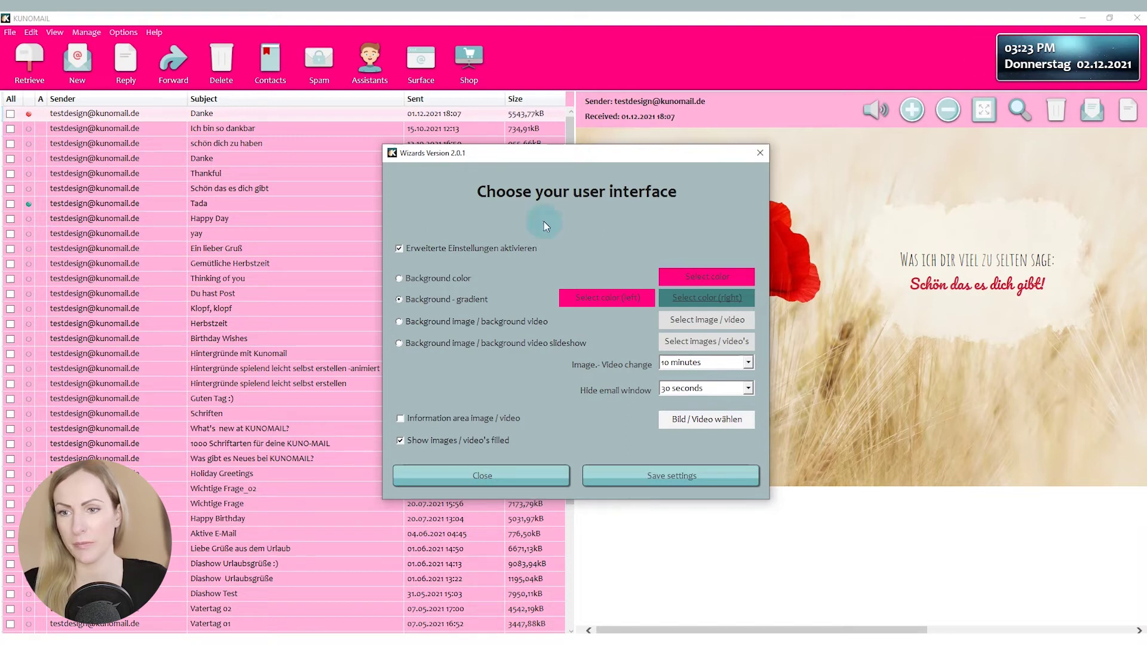
Show the dandelion photo in the information area and save the settings.
click(400, 418)
click(707, 419)
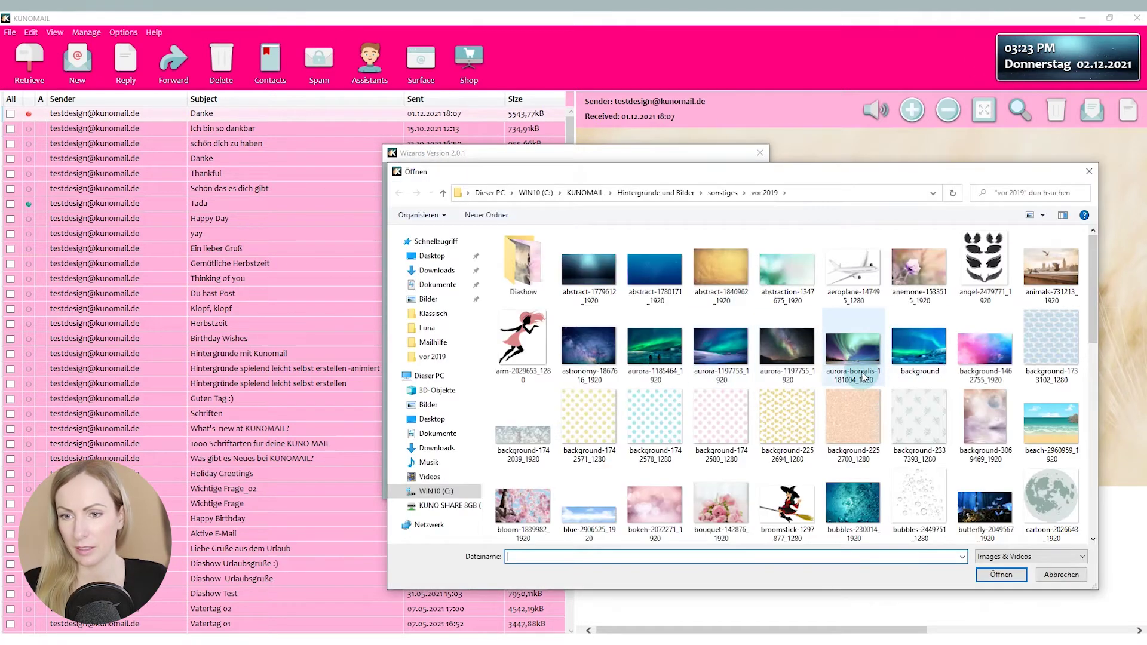
scroll(914, 358, down, 2)
click(1051, 430)
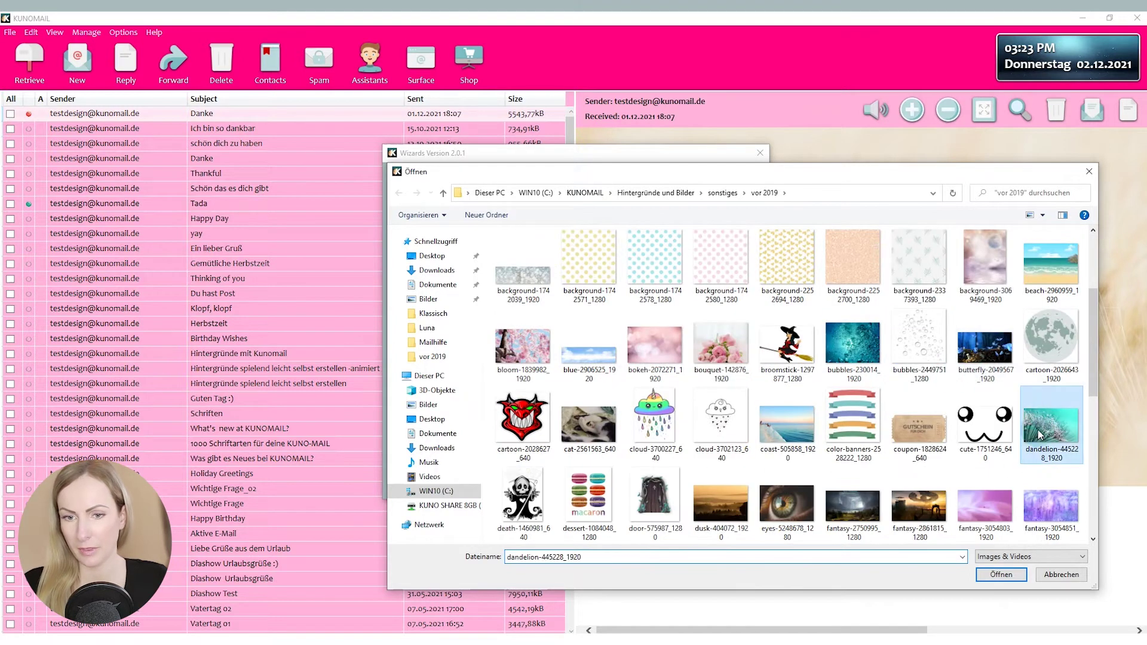
click(993, 574)
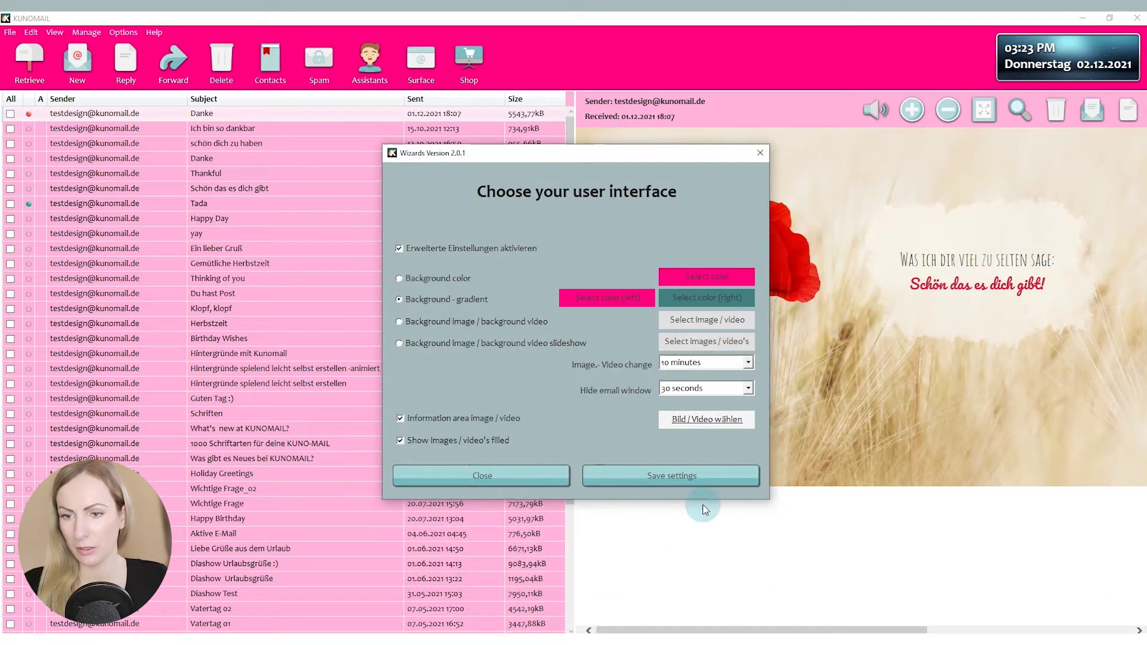
click(672, 475)
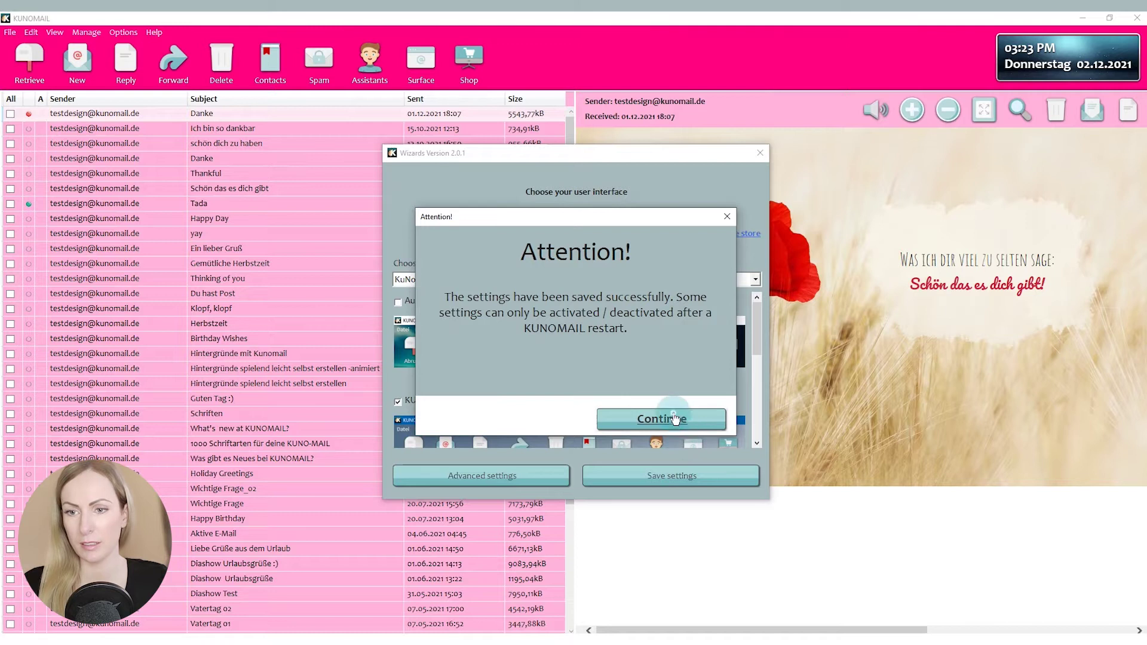
click(661, 417)
click(759, 153)
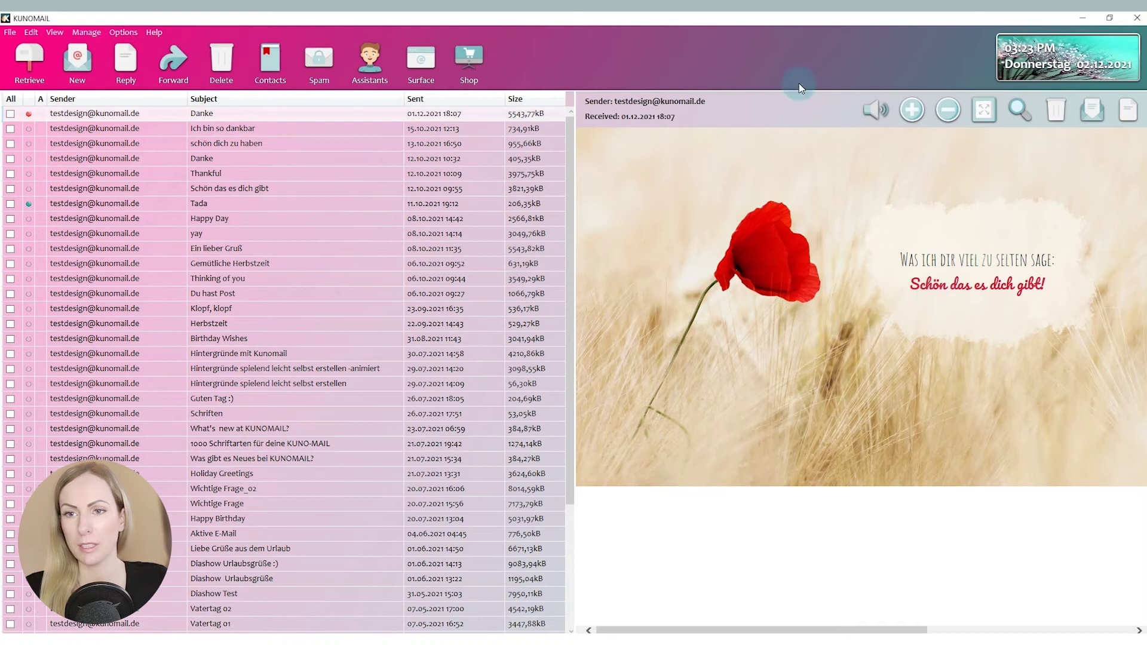
Choose the dandelion photo as the single background image.
click(416, 65)
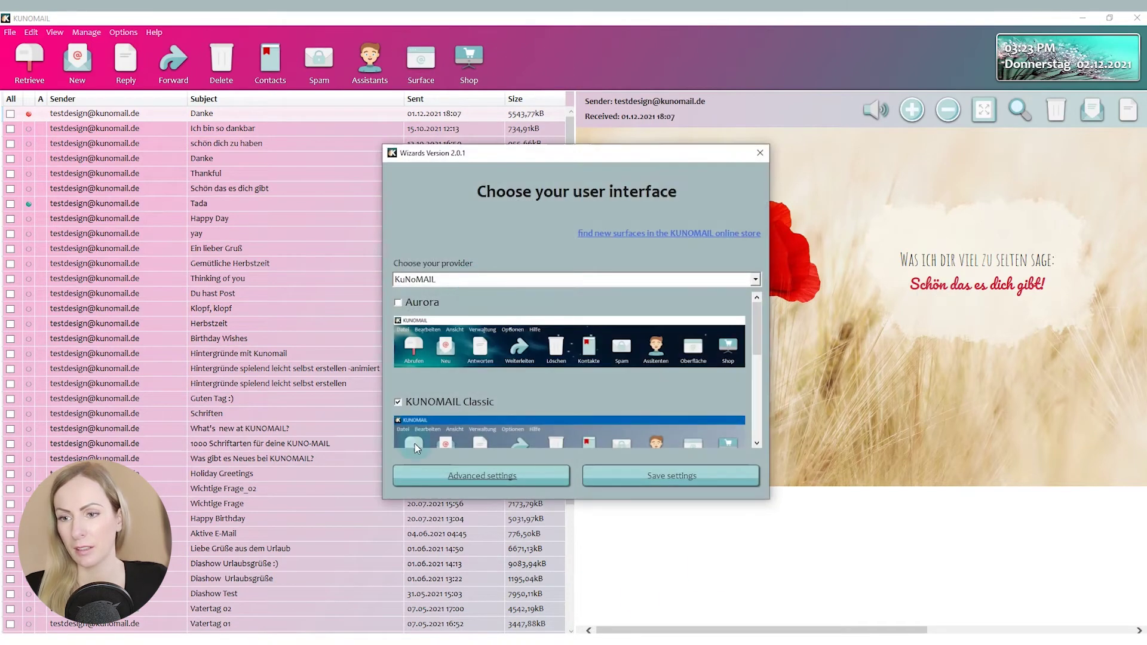
click(470, 476)
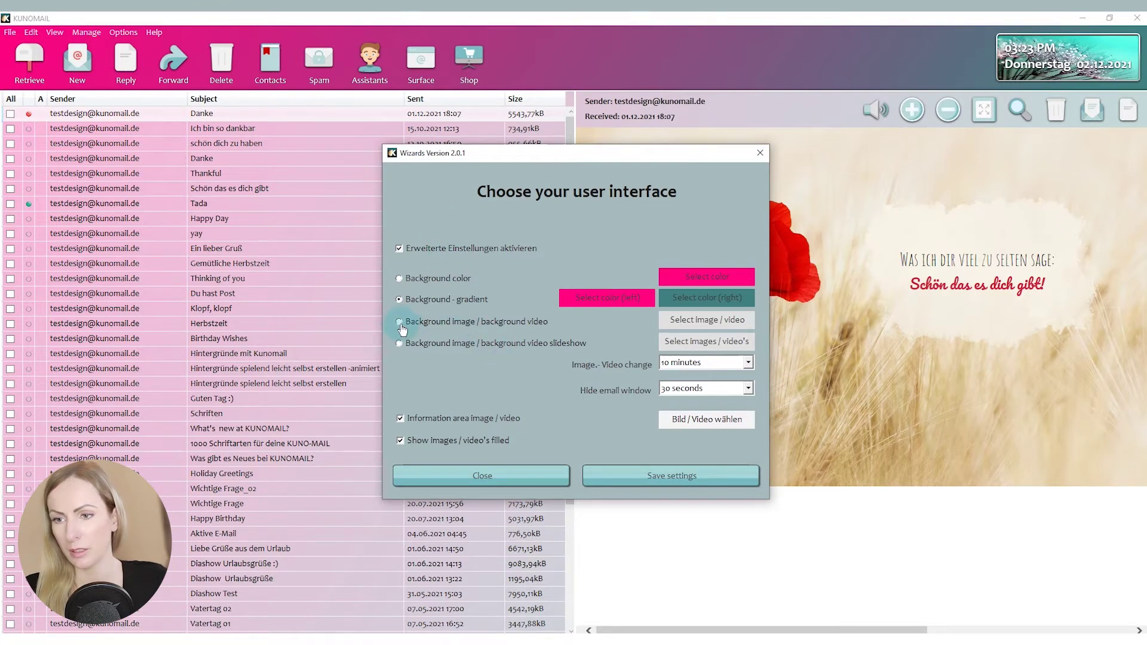
click(399, 321)
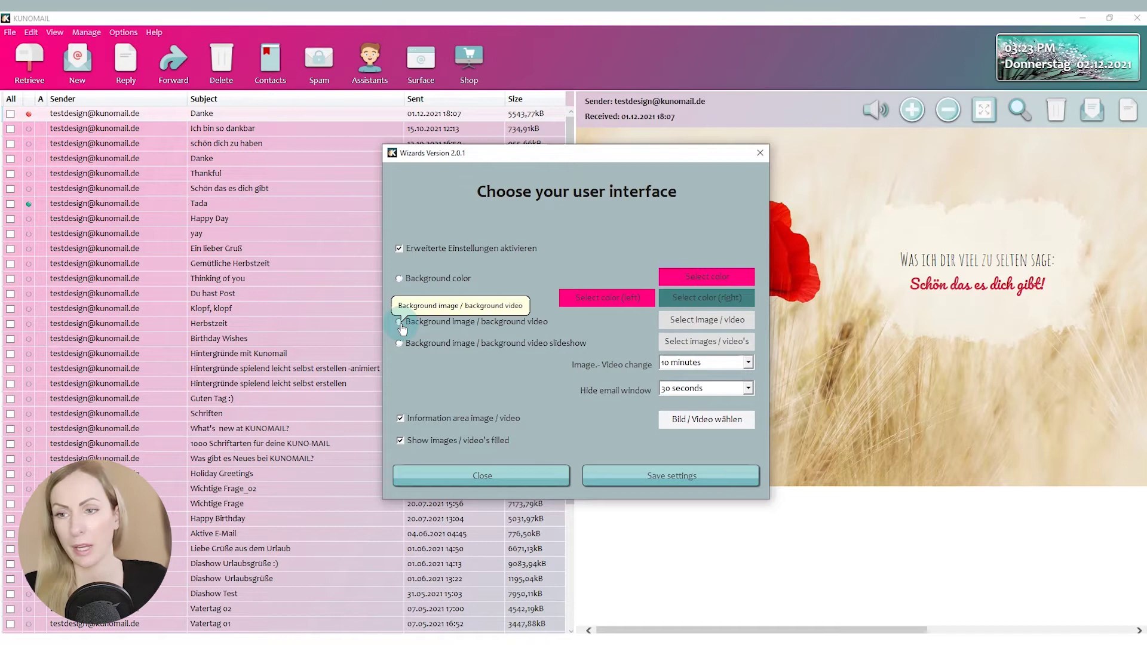
click(707, 320)
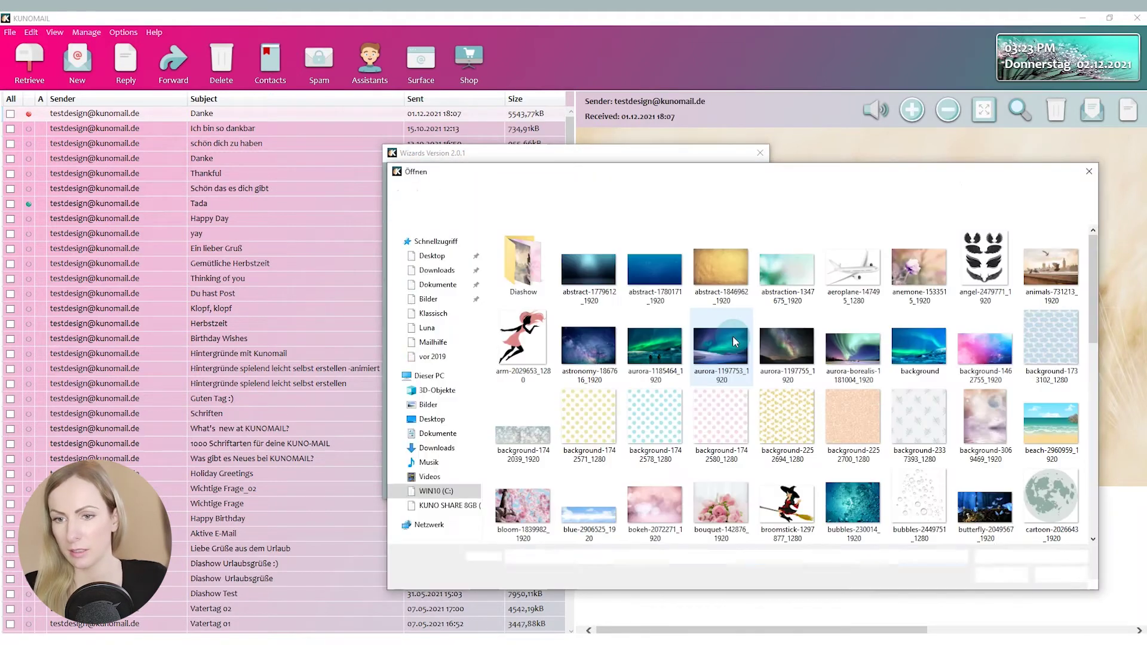
scroll(1022, 372, up, 3)
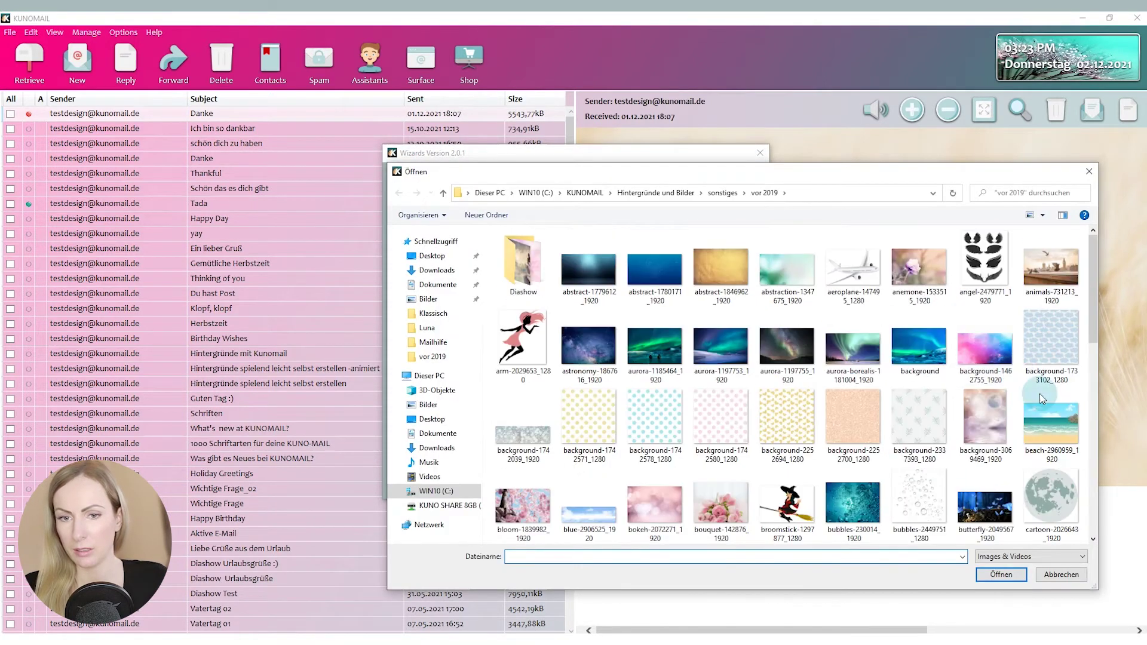
click(1051, 421)
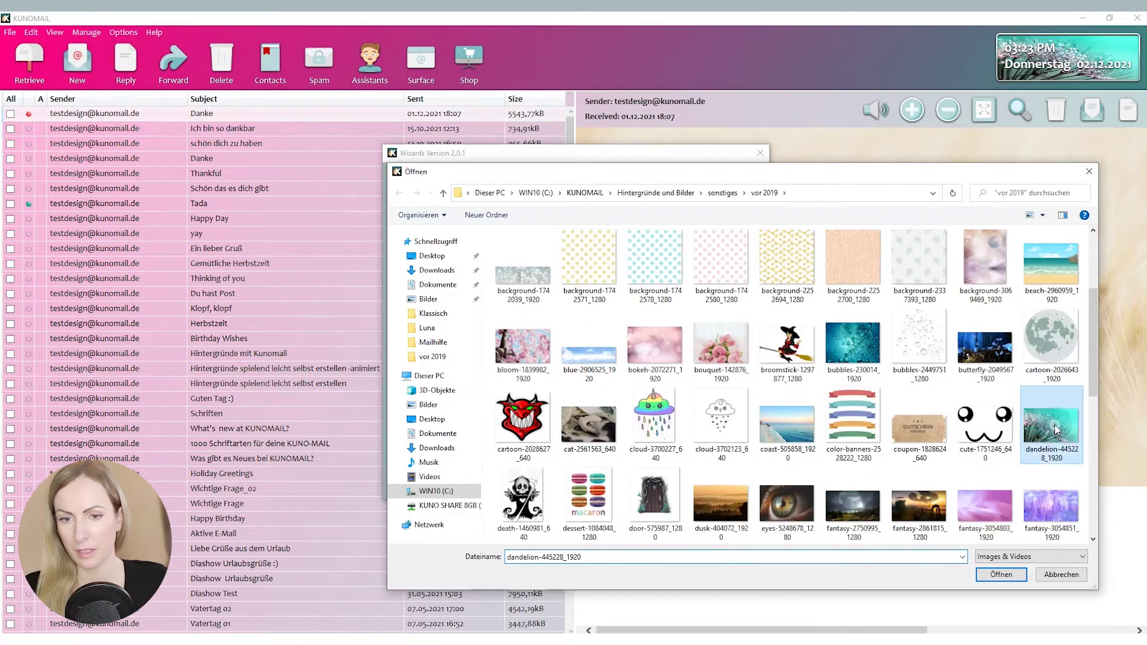
click(1000, 574)
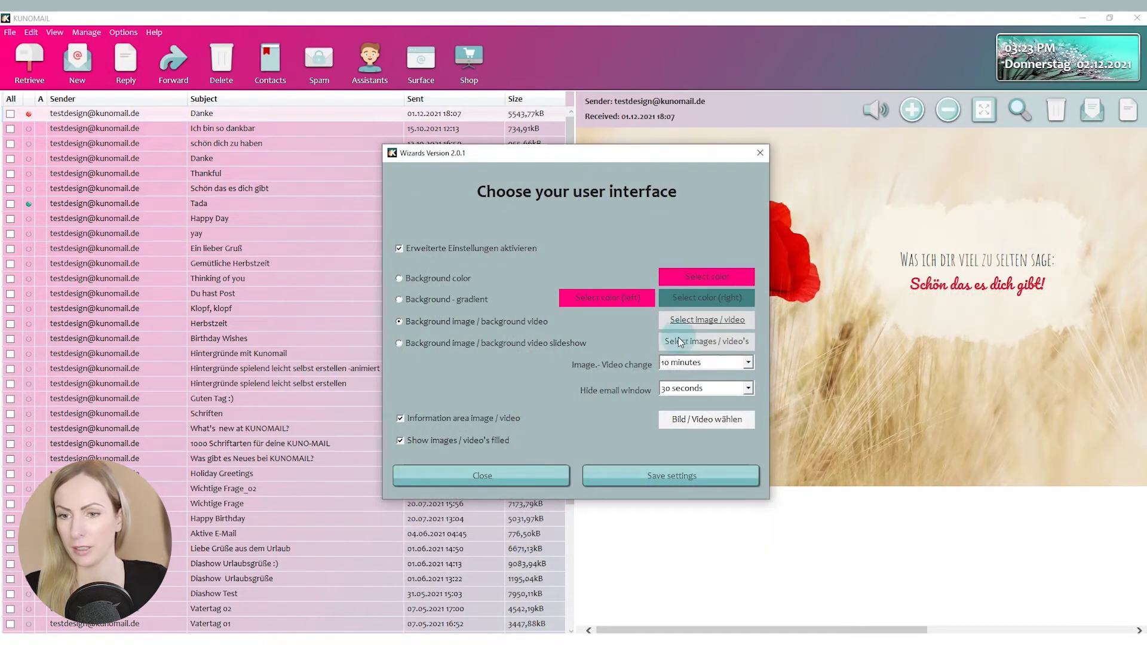
Save the background image, then briefly hide and restore the mail window to view it.
click(670, 475)
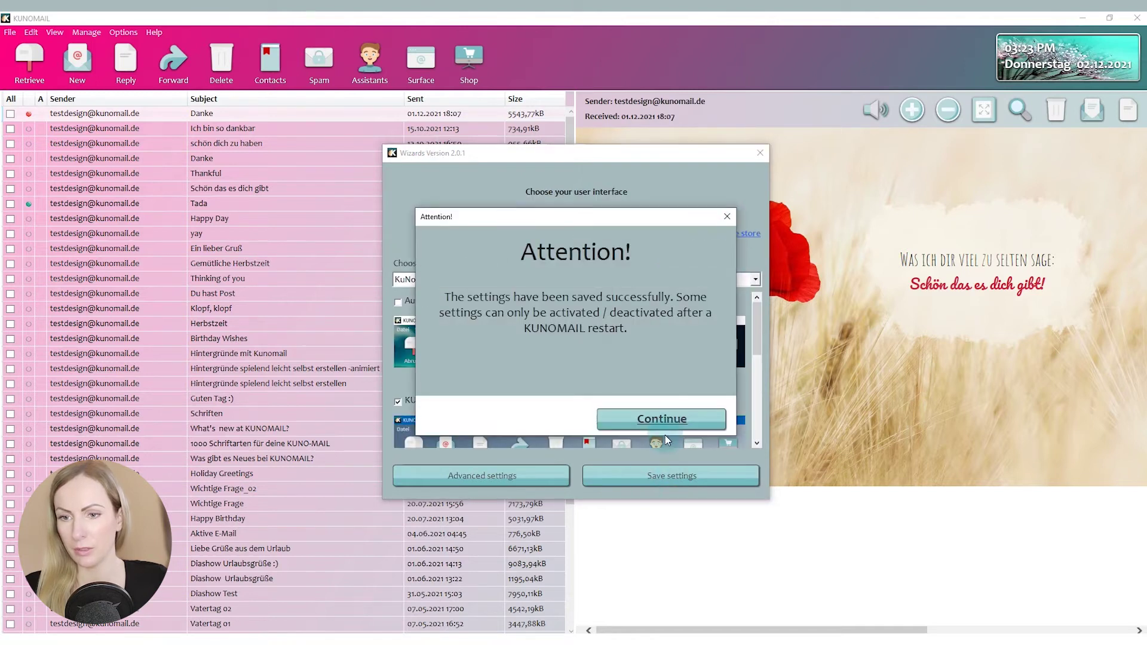
click(661, 418)
click(760, 152)
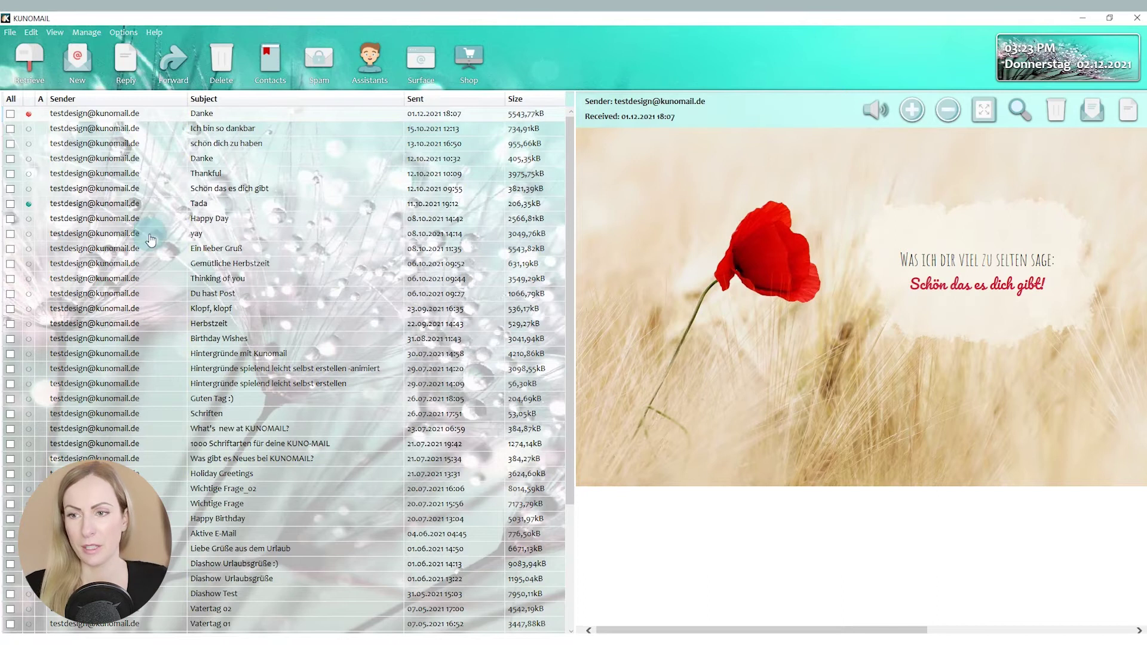
click(663, 57)
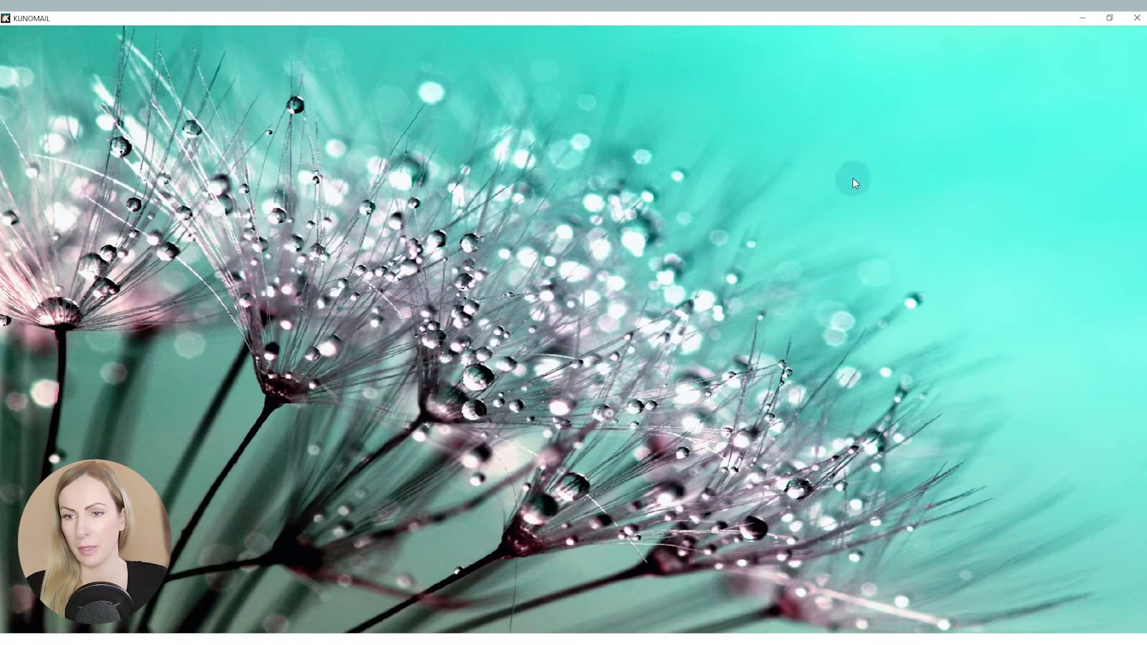
click(766, 50)
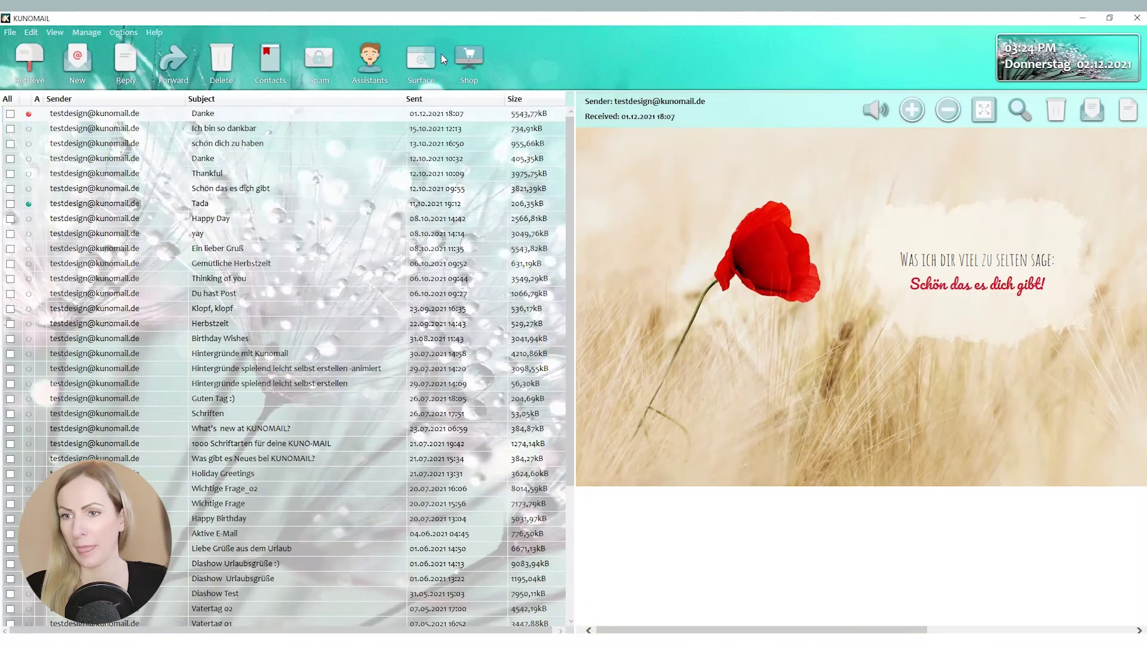
Choose an image folder as the background slideshow source.
click(424, 63)
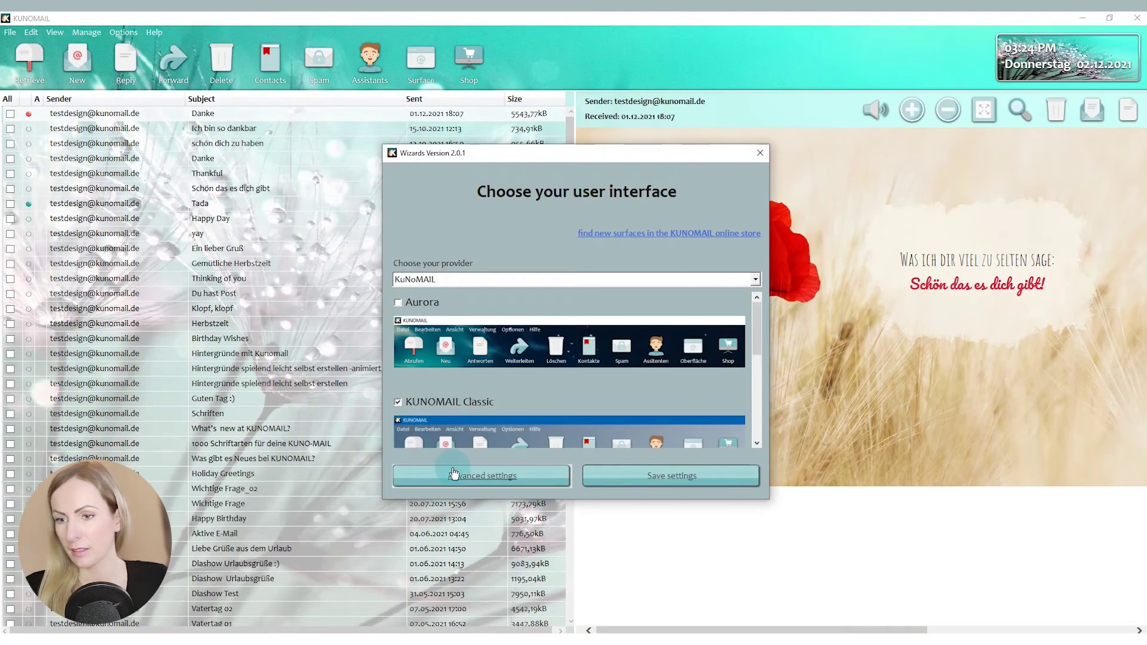
click(481, 476)
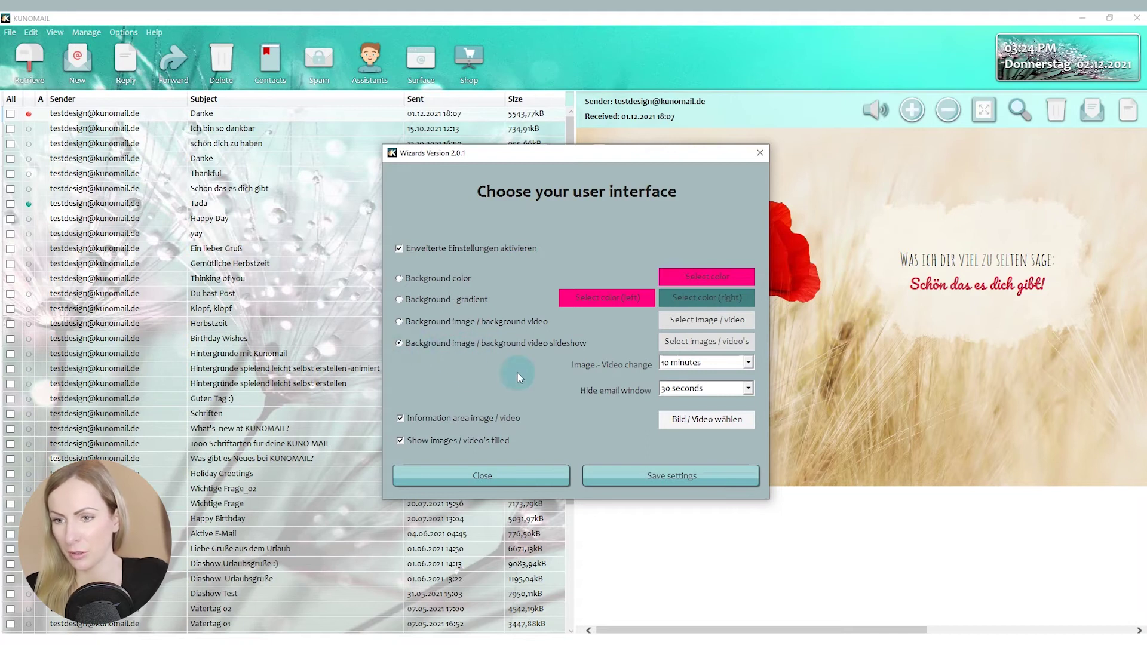
click(707, 342)
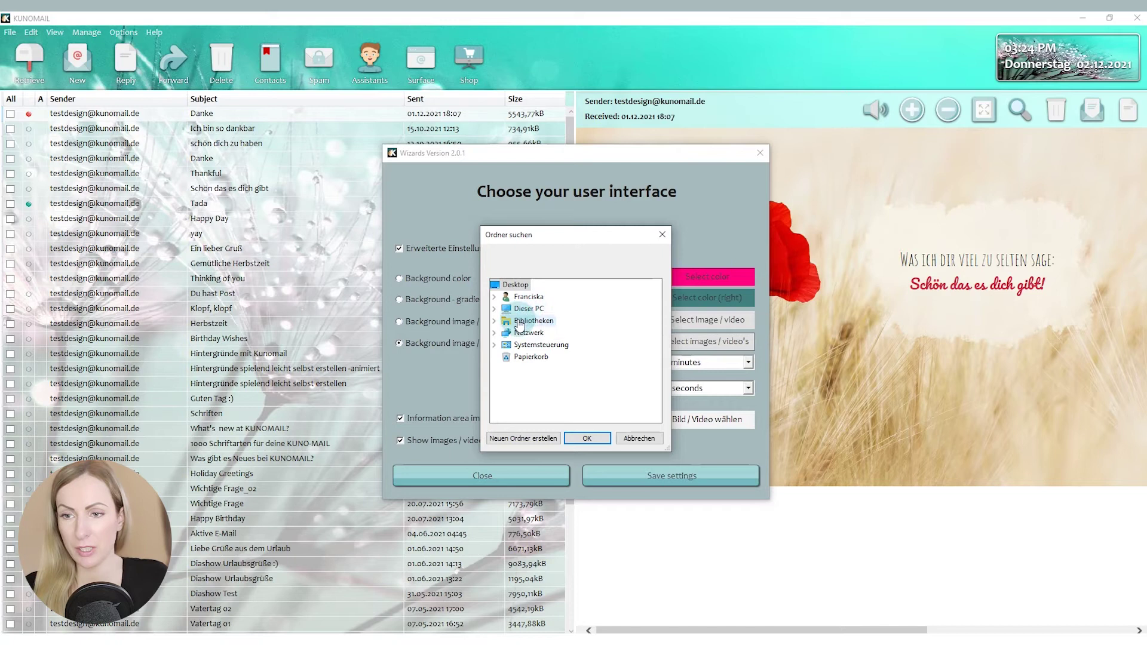
double_click(529, 308)
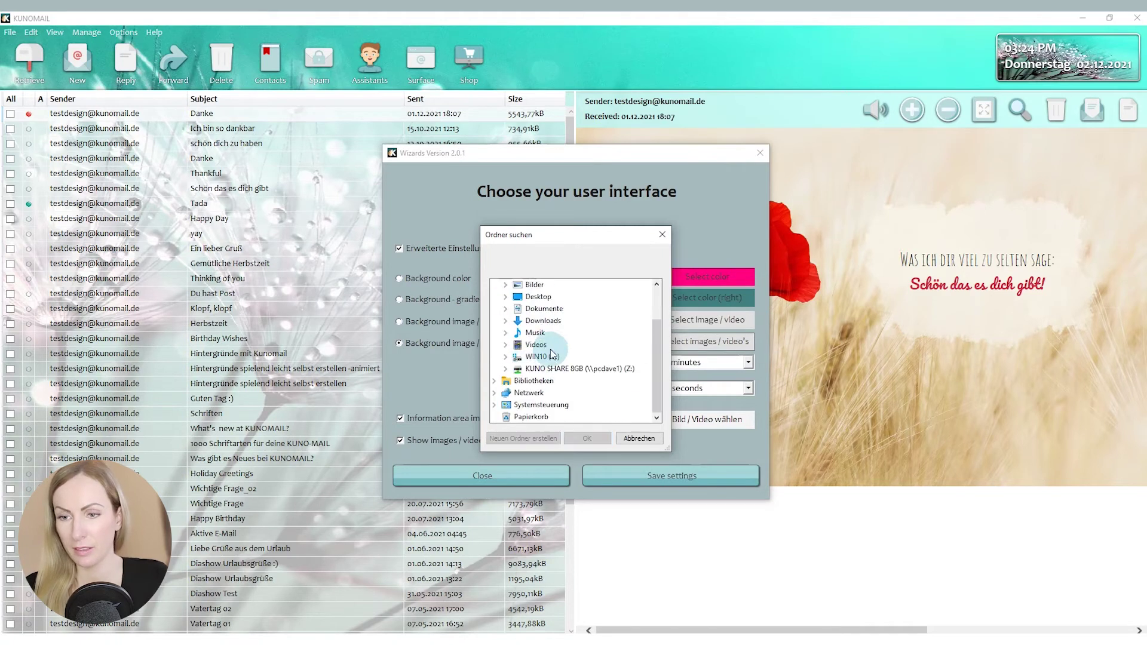
double_click(537, 344)
double_click(574, 385)
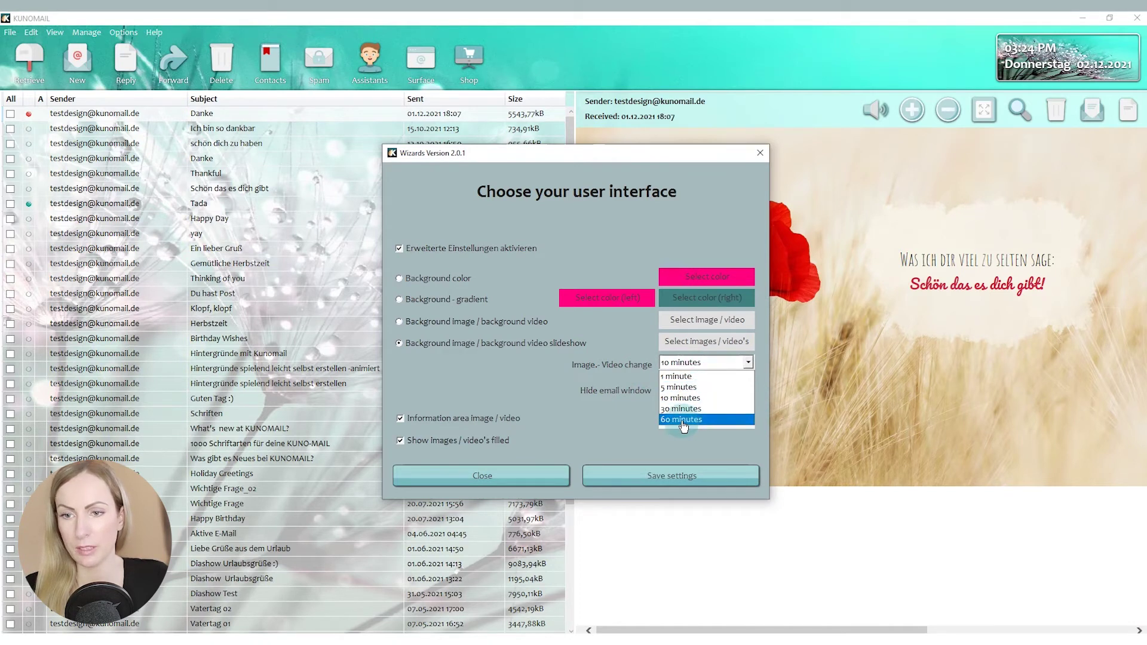
Set images to change every minute, hide the email window after 10 seconds, and save.
click(671, 377)
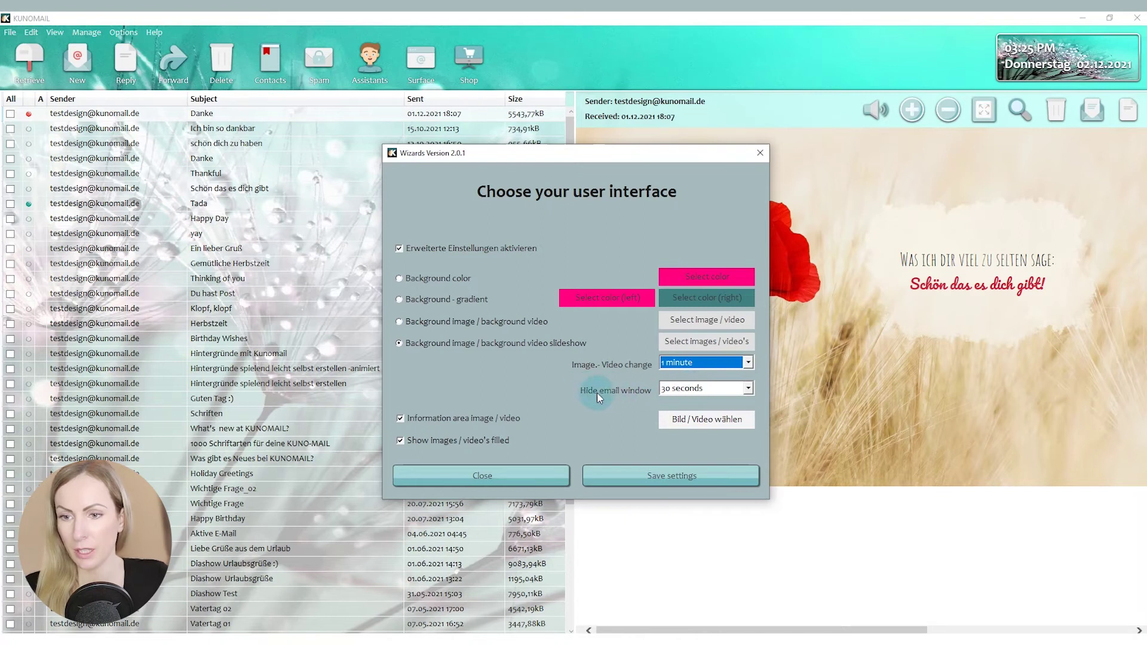
click(695, 391)
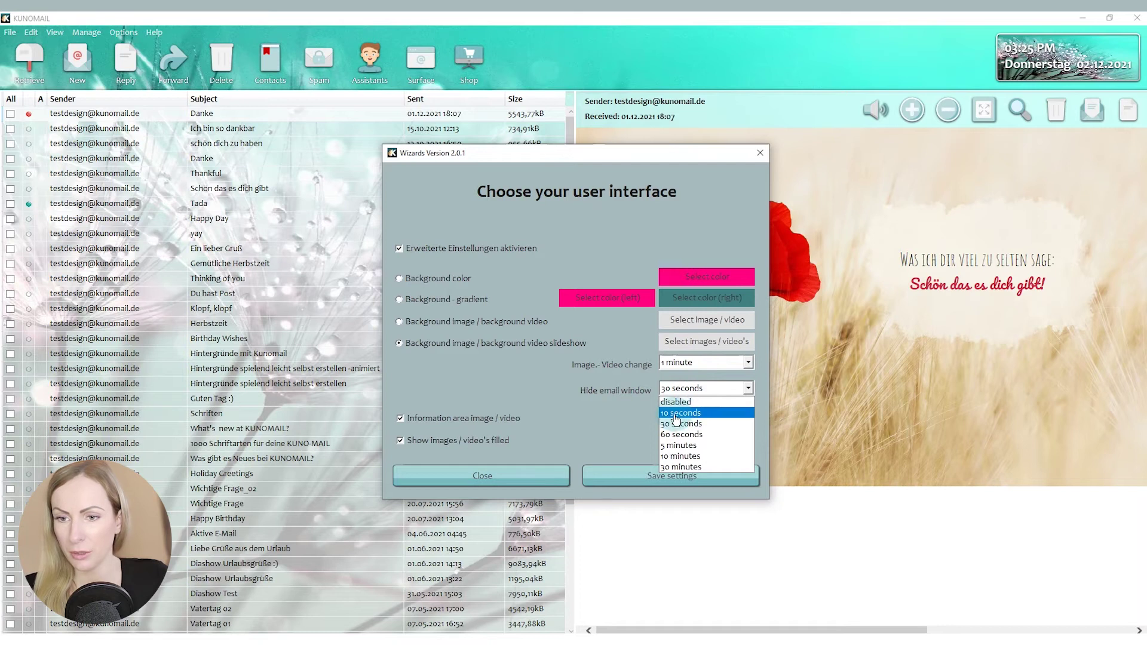
click(683, 414)
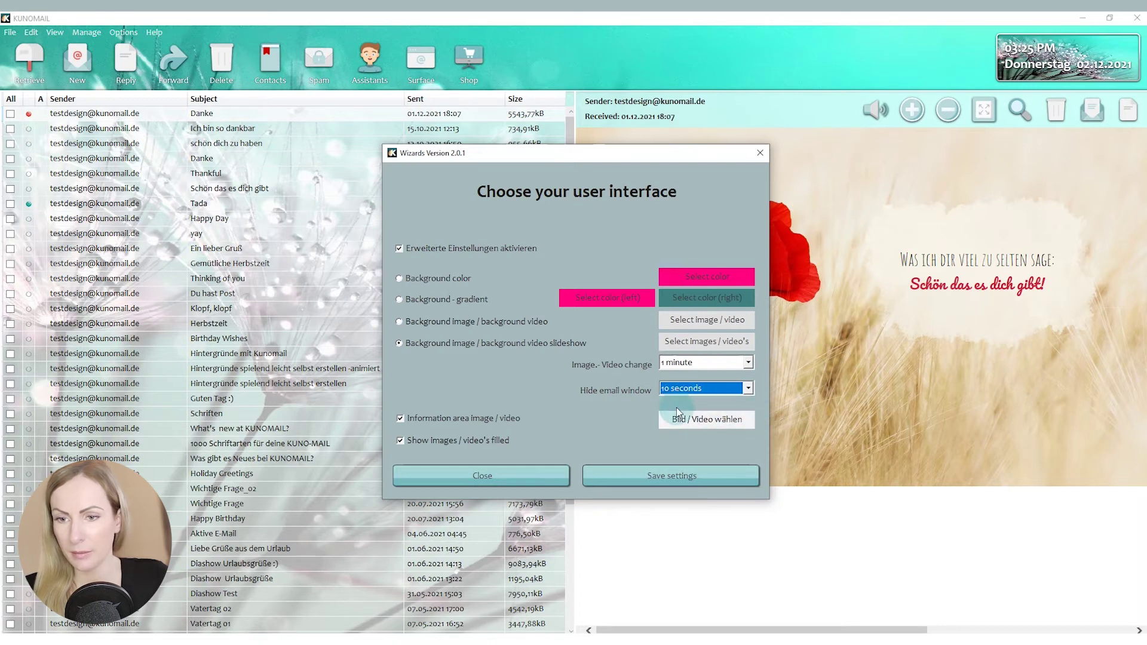
click(671, 475)
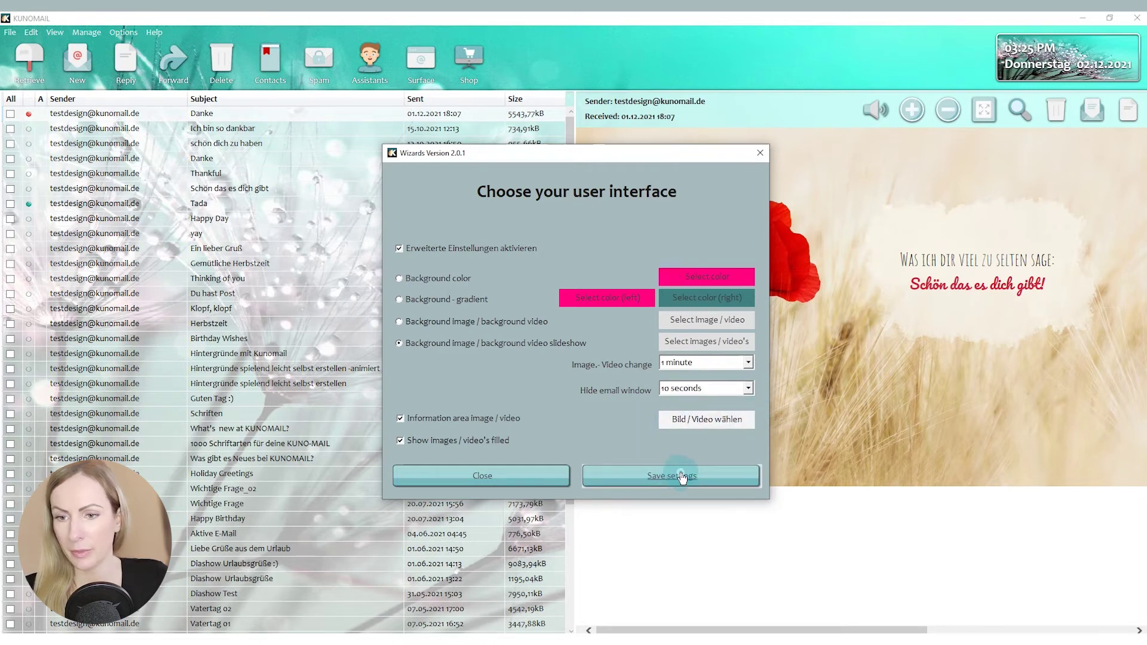
Close the wizard and quit KUNOMAIL so it restarts with the slideshow.
click(660, 420)
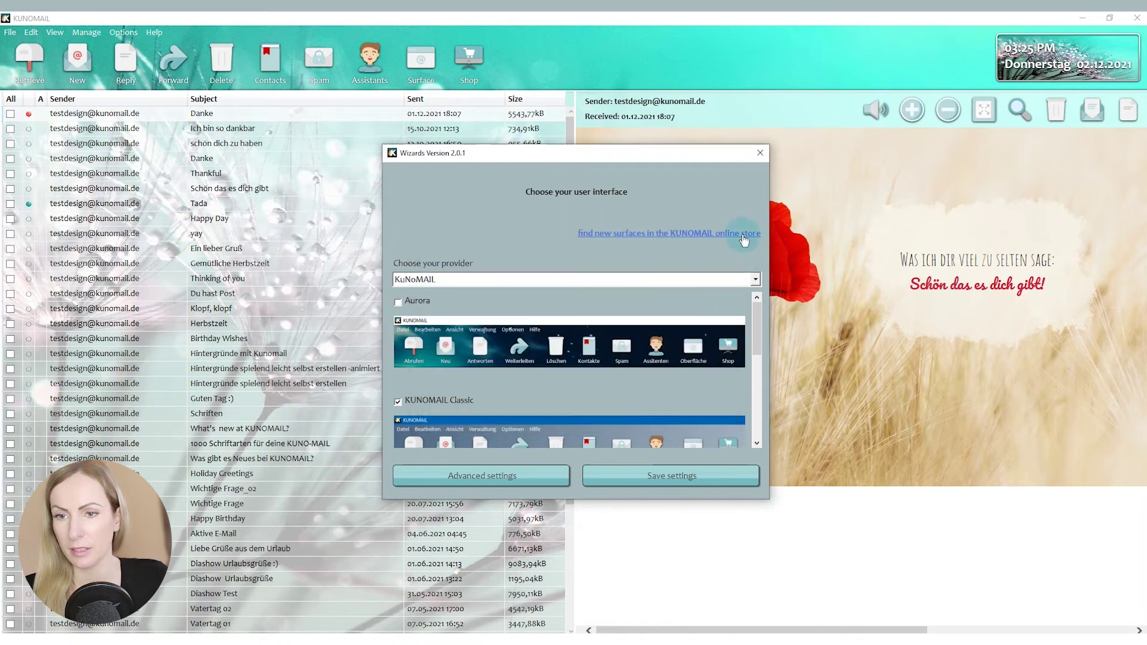
click(760, 154)
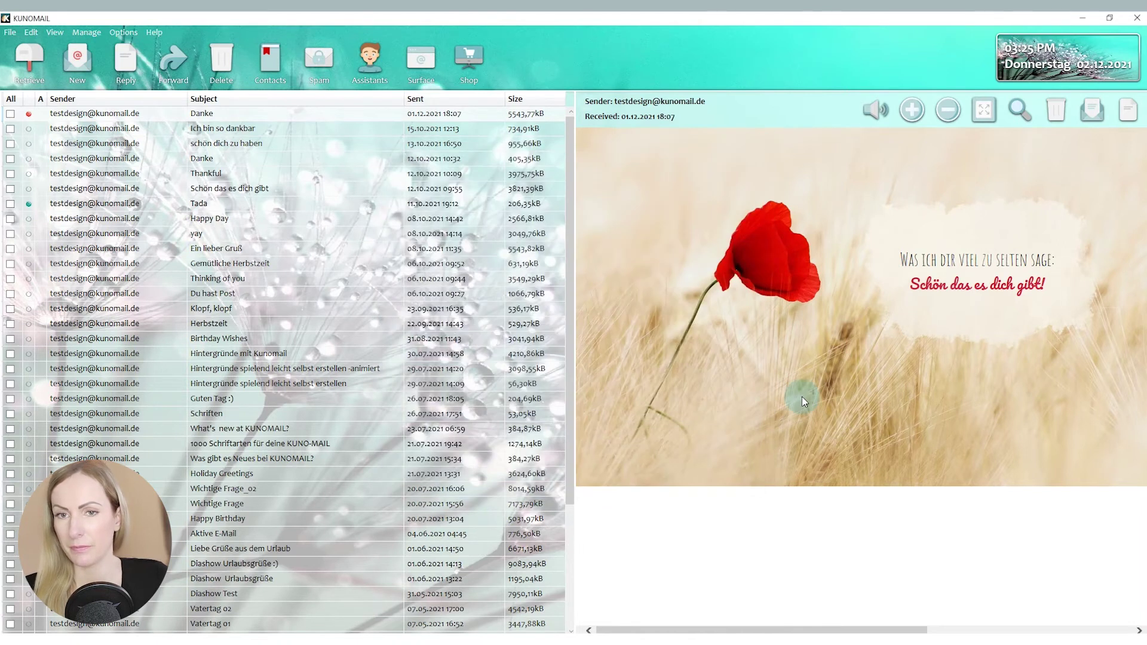
click(1138, 19)
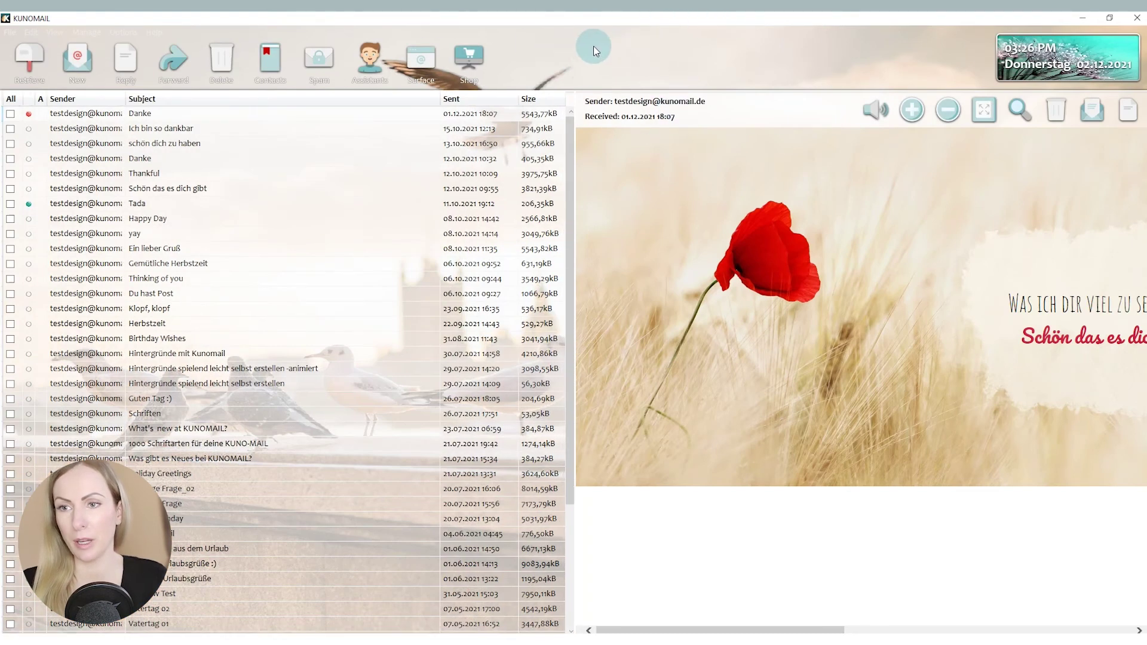
Disable automatic email-window hiding, save it, and restart KUNOMAIL.
click(419, 59)
click(481, 475)
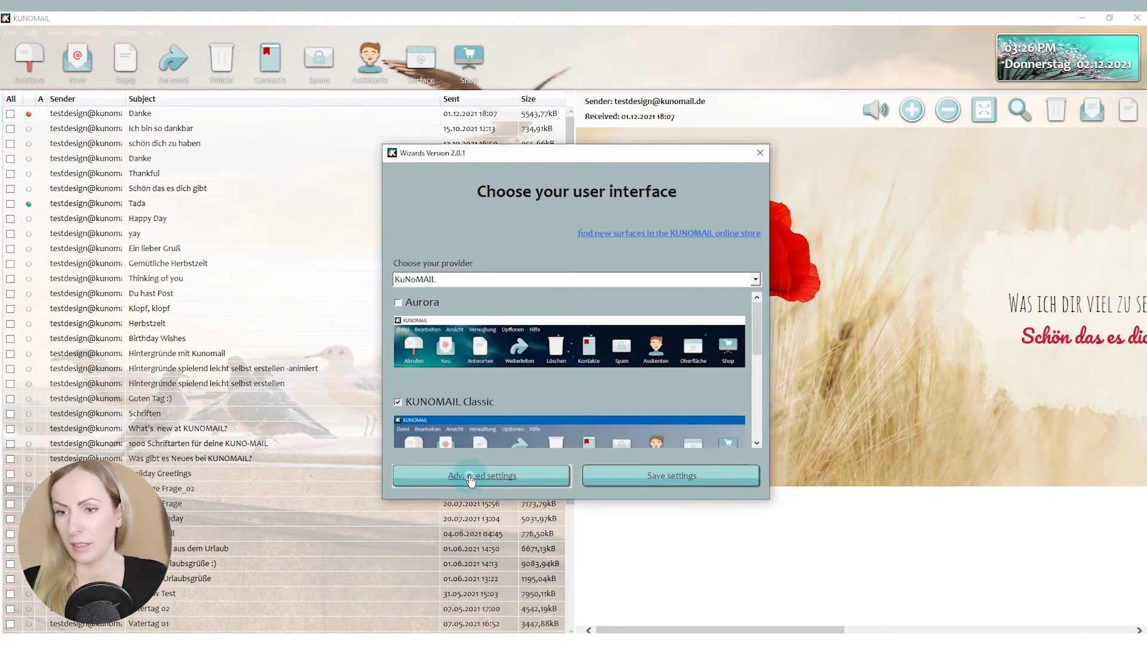
click(707, 388)
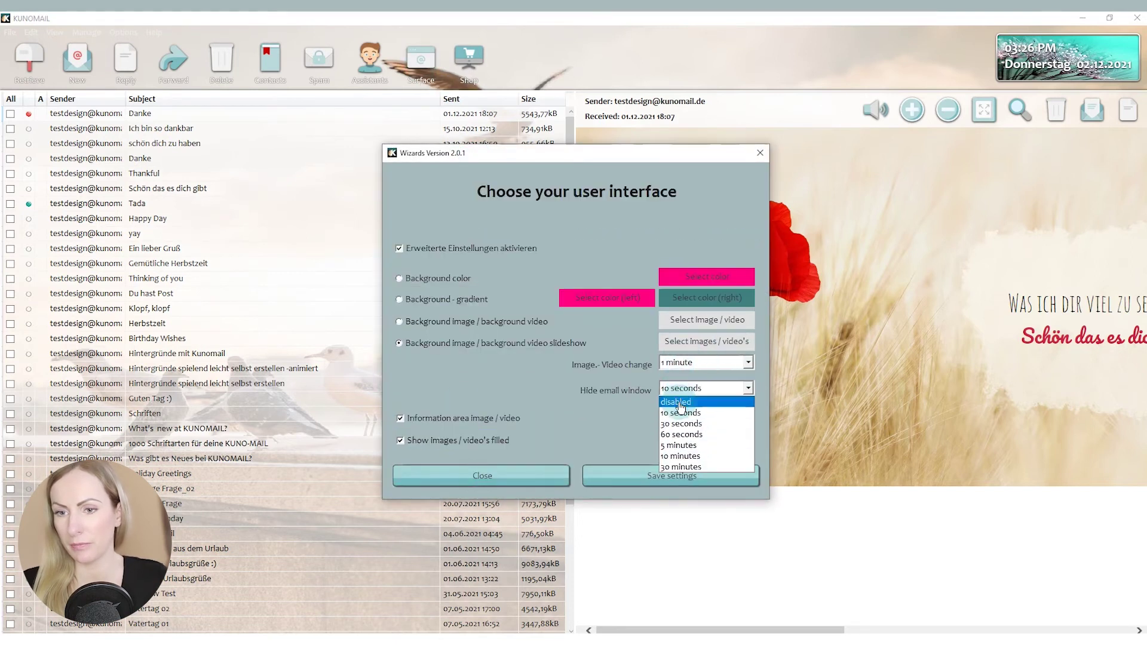
click(671, 475)
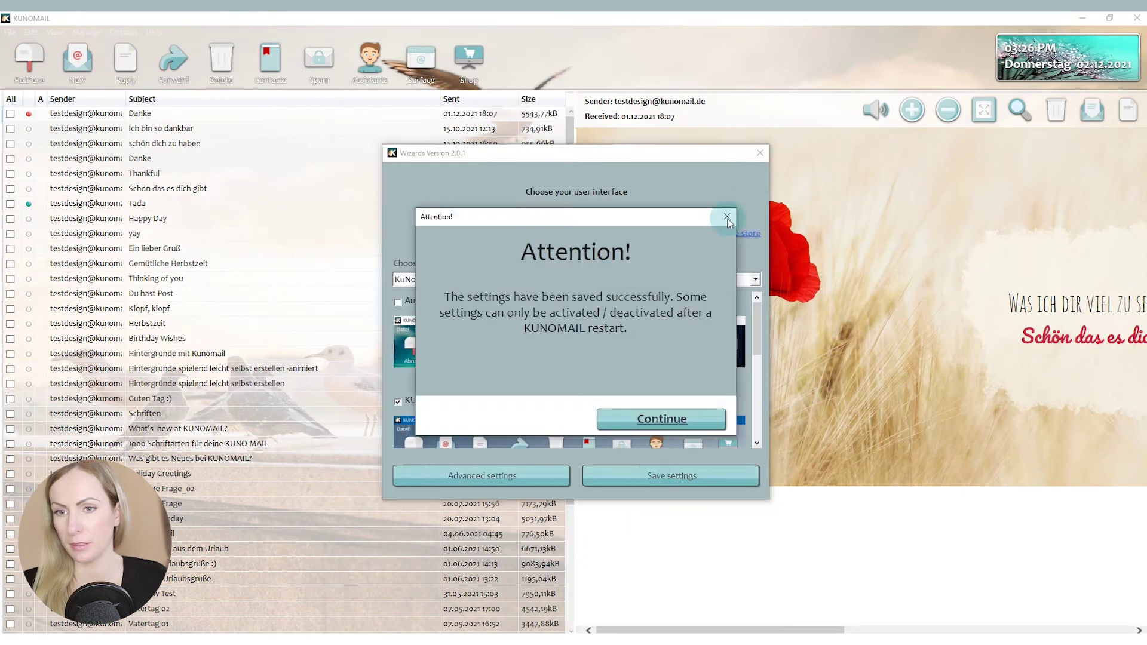
click(661, 419)
click(759, 153)
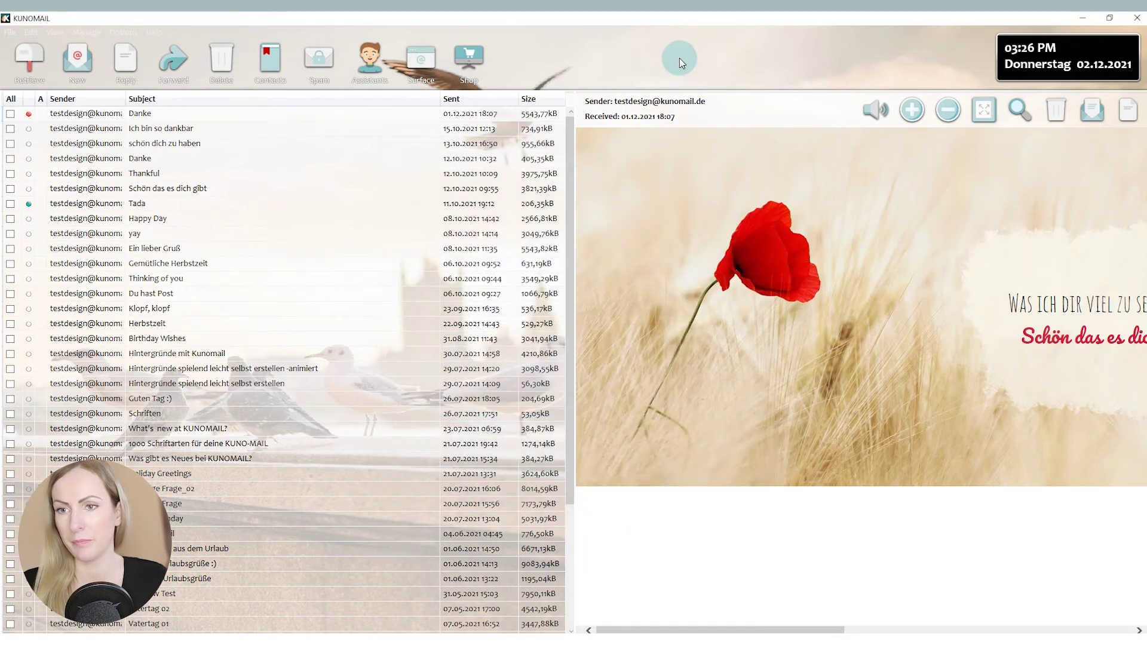
click(1136, 18)
double_click(899, 337)
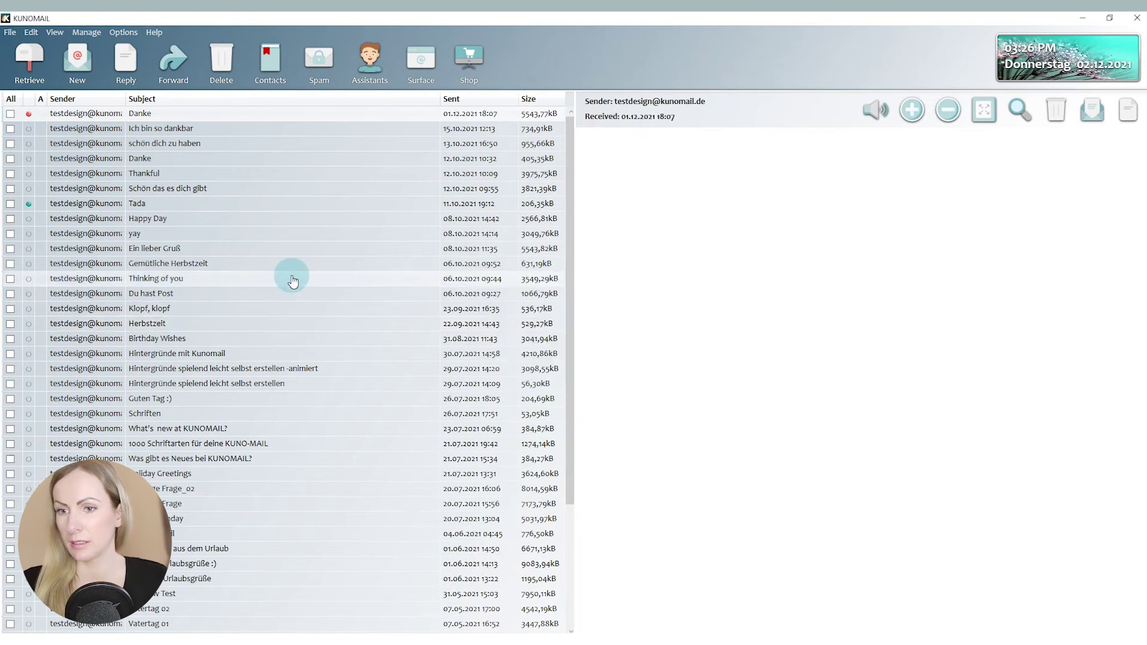
Let the restarted KUNOMAIL load with the flower photo behind the mail list.
click(420, 63)
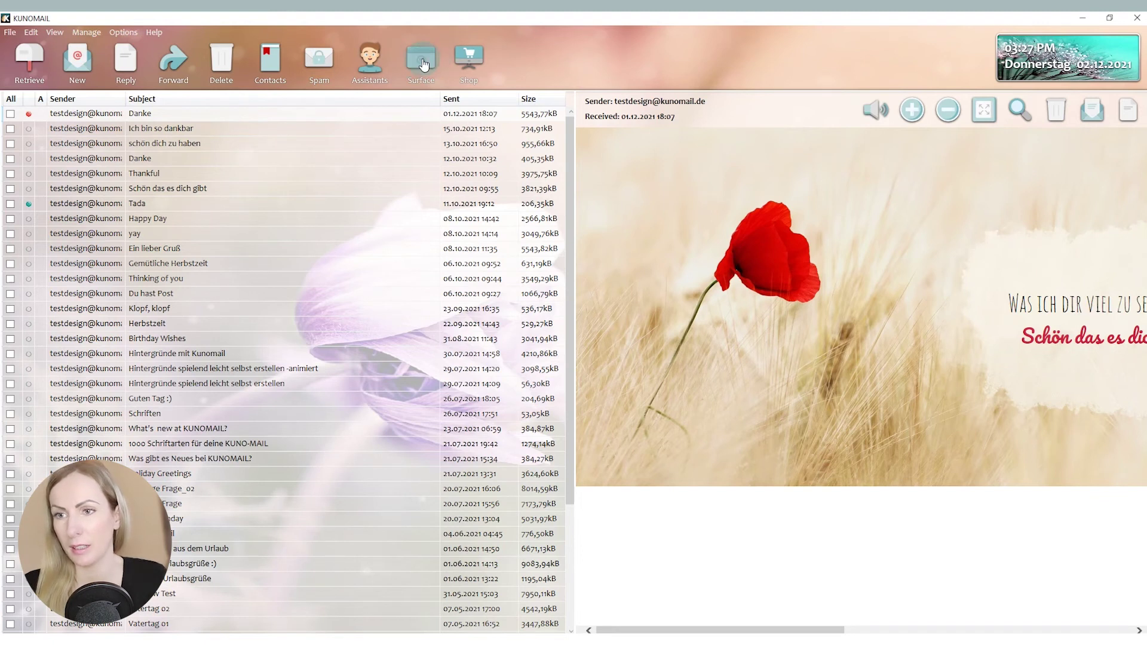
click(424, 58)
scroll(528, 369, down, 2)
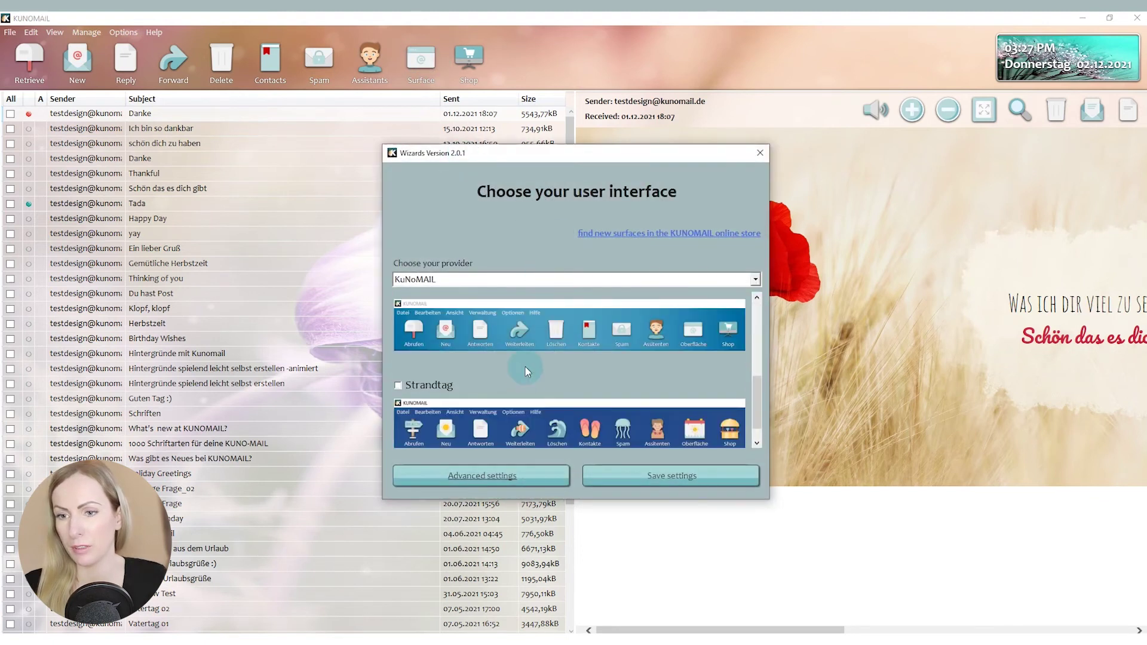
scroll(538, 376, down, 2)
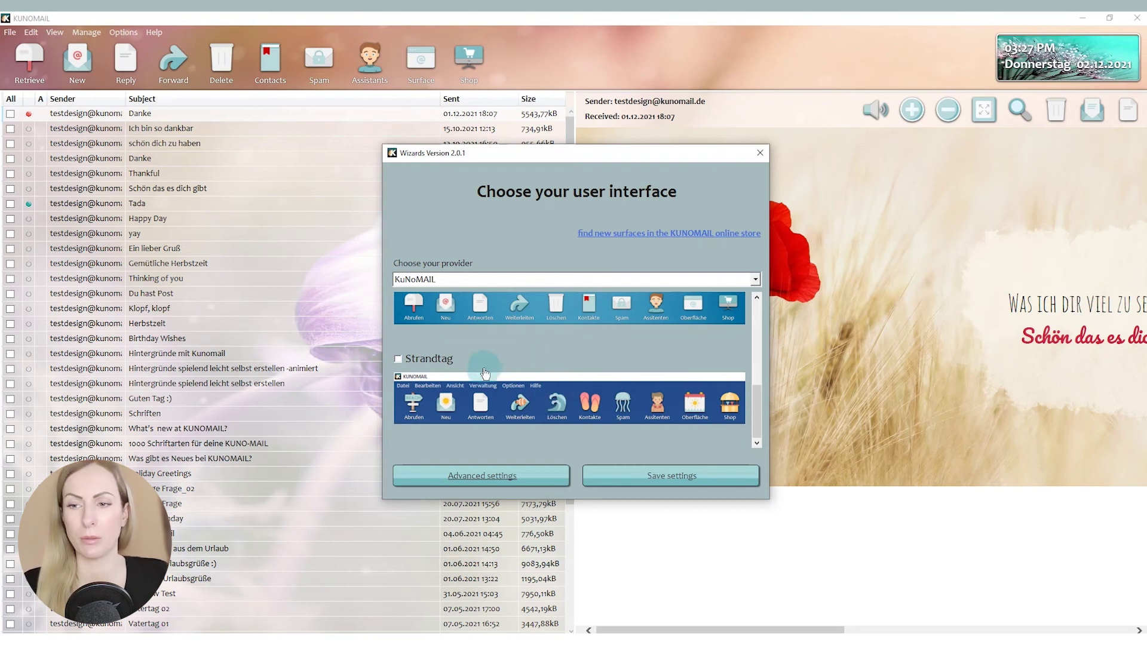
scroll(610, 333, up, 2)
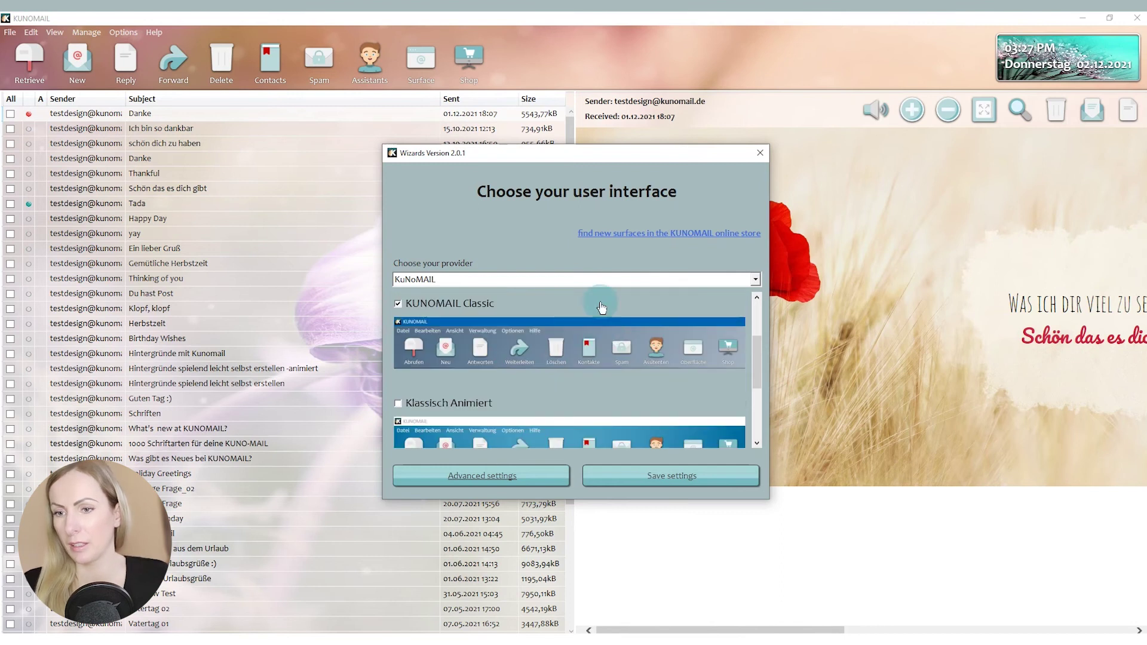
click(759, 152)
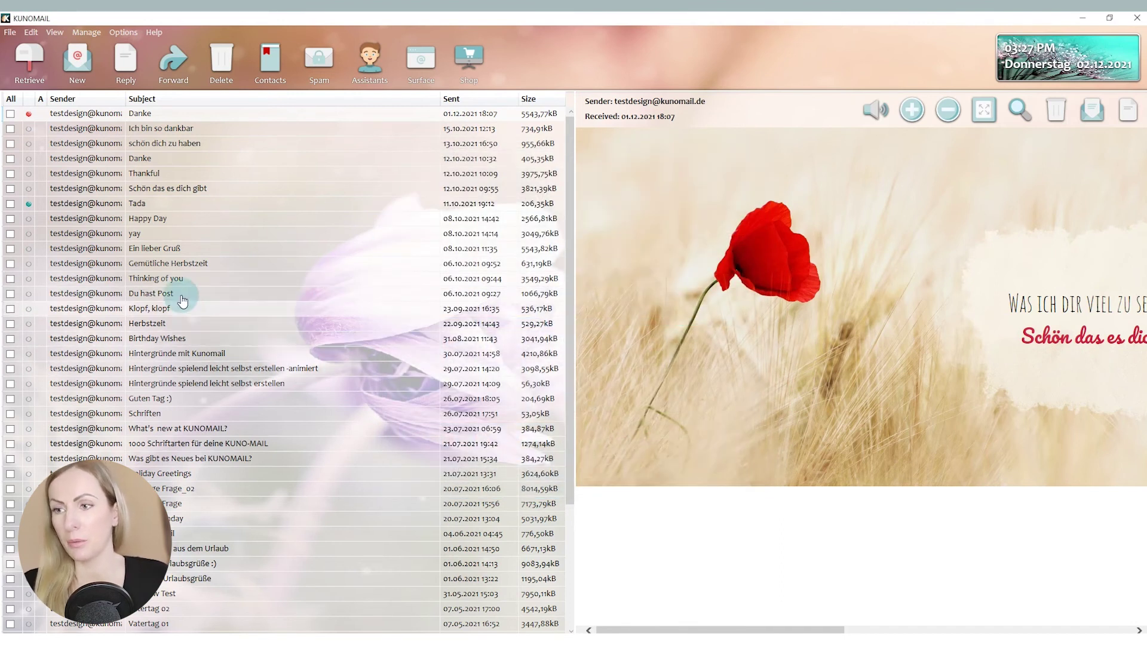
Toggle the left-edge folder sidebar until the local folders and account stay visible.
click(3, 296)
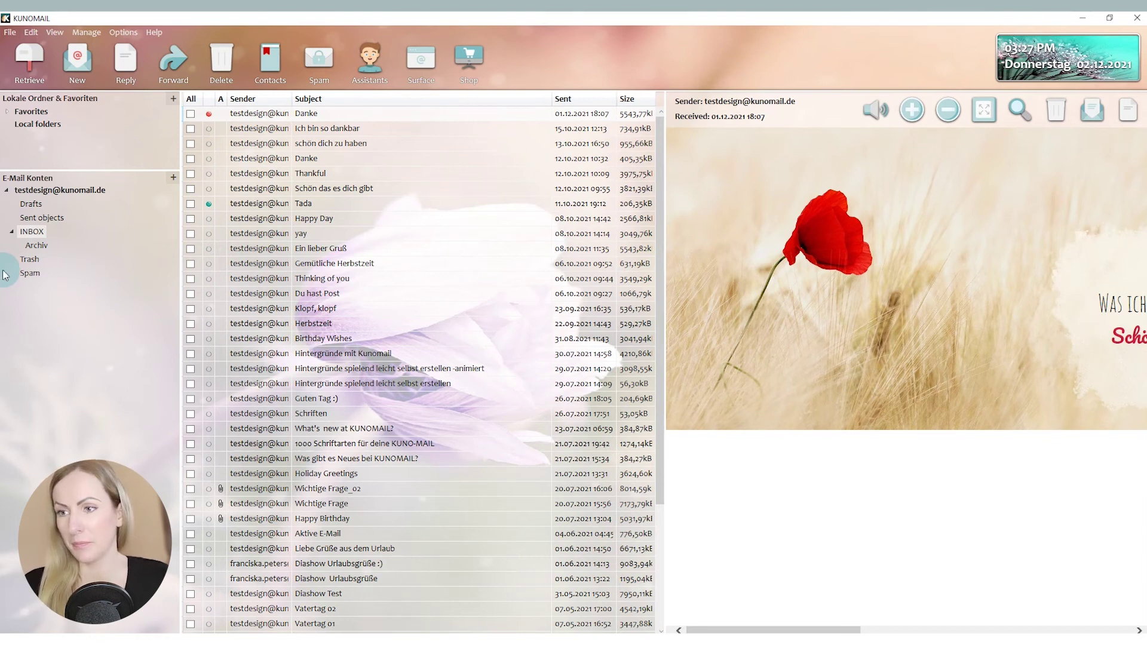
click(182, 267)
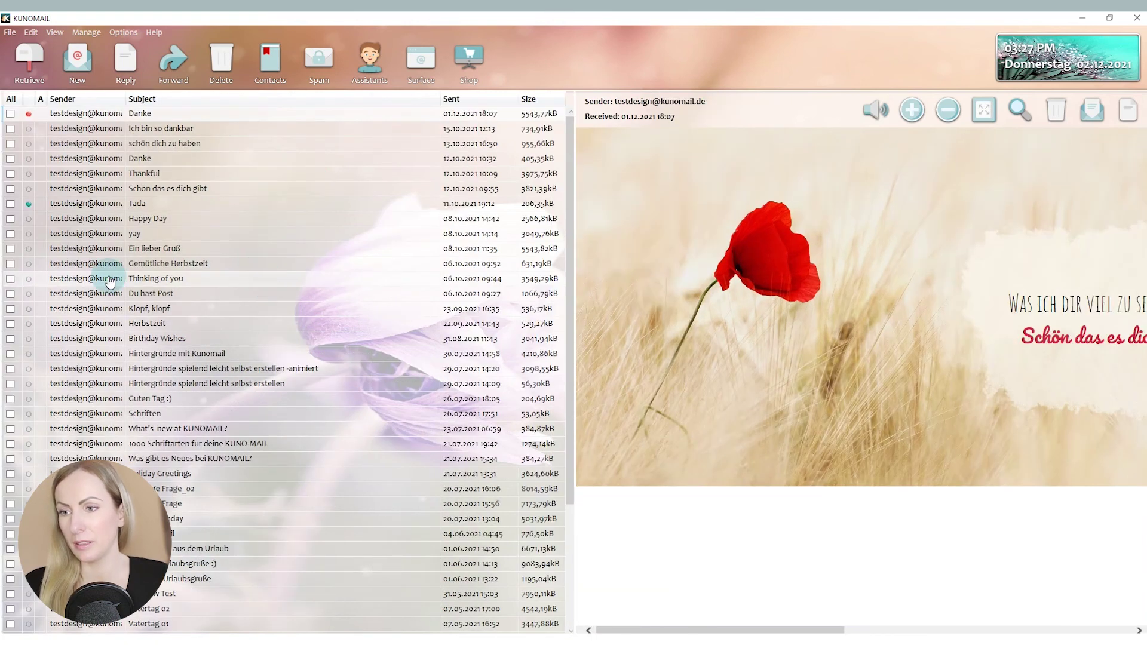
click(3, 276)
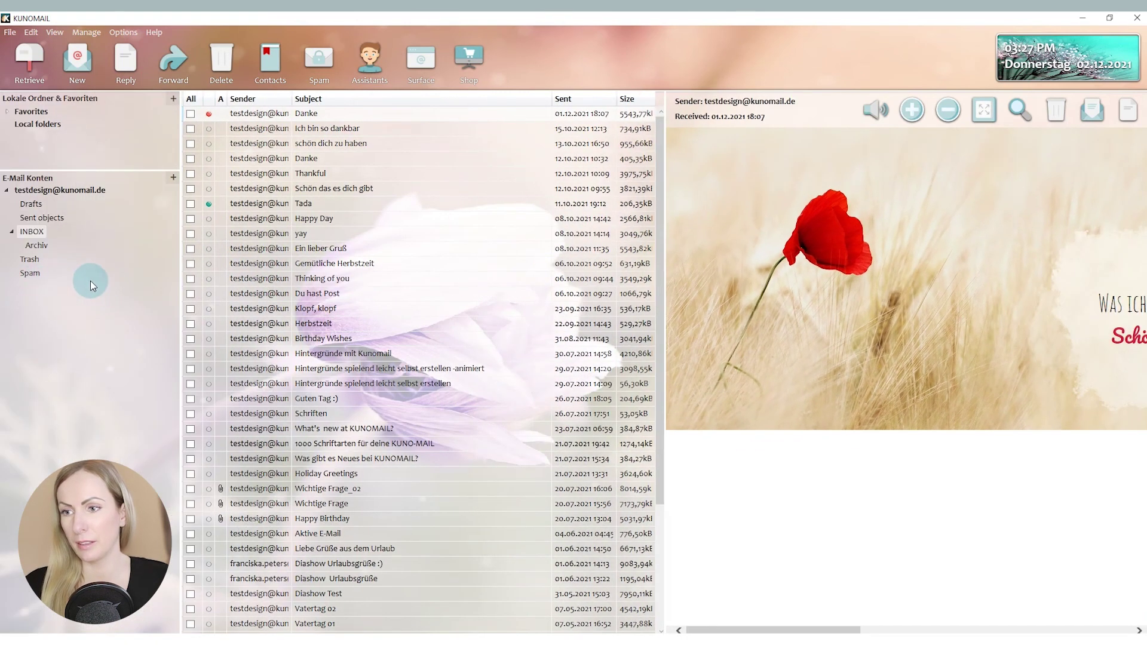
click(124, 278)
click(3, 273)
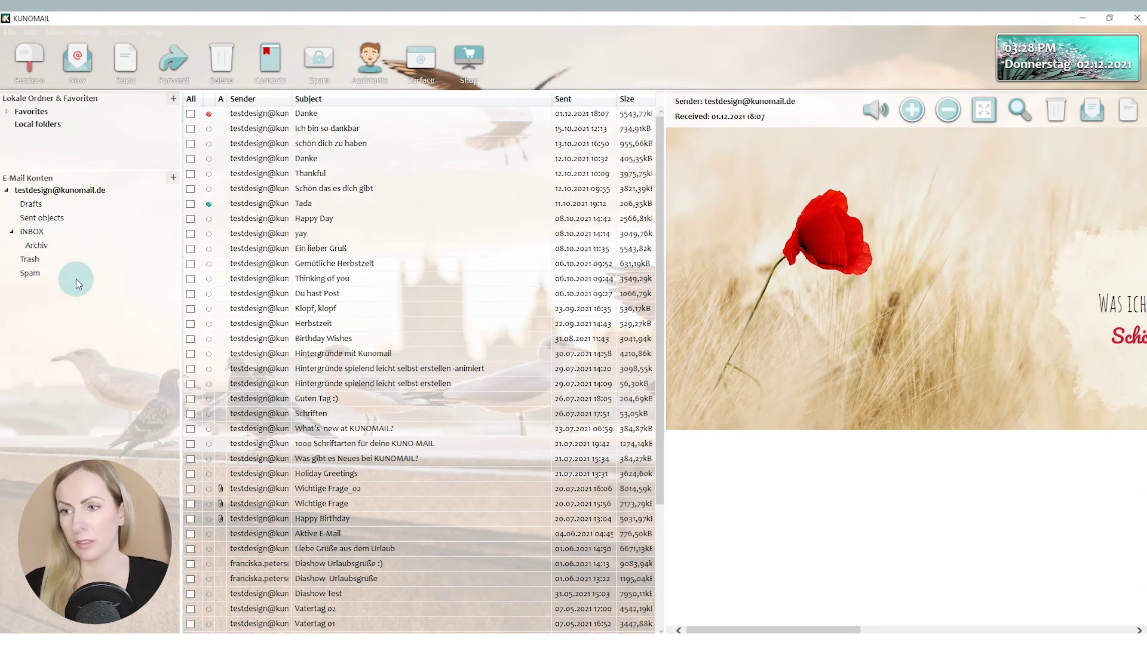
Hide the folder tree with F9 and open Manage > Settings.
key(F9)
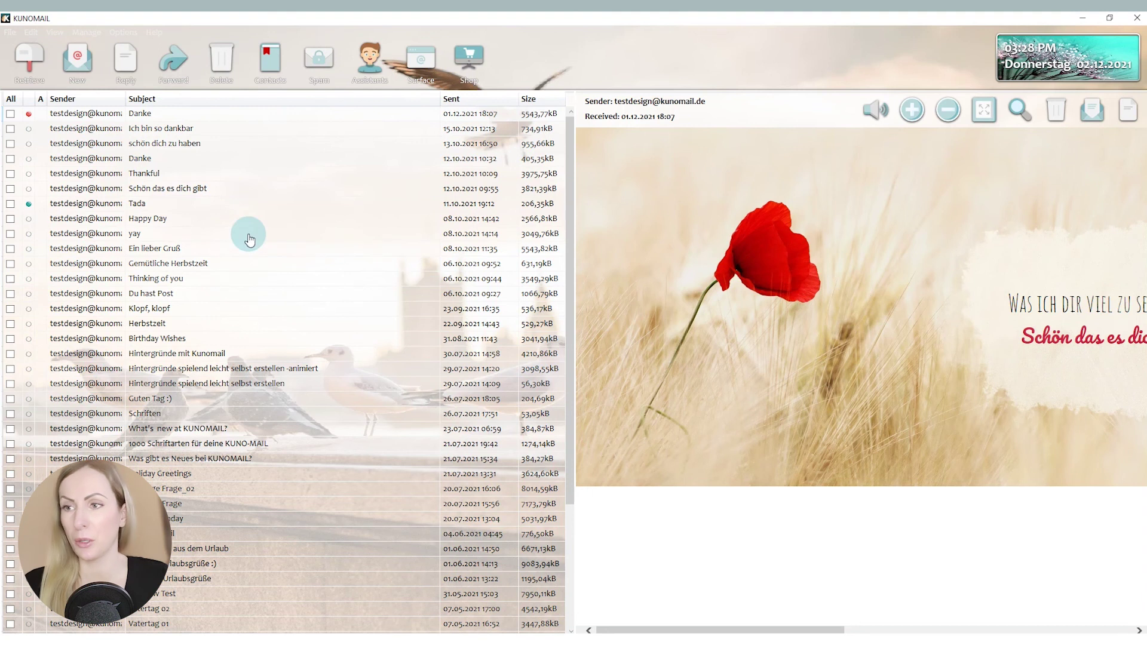
click(87, 33)
click(108, 119)
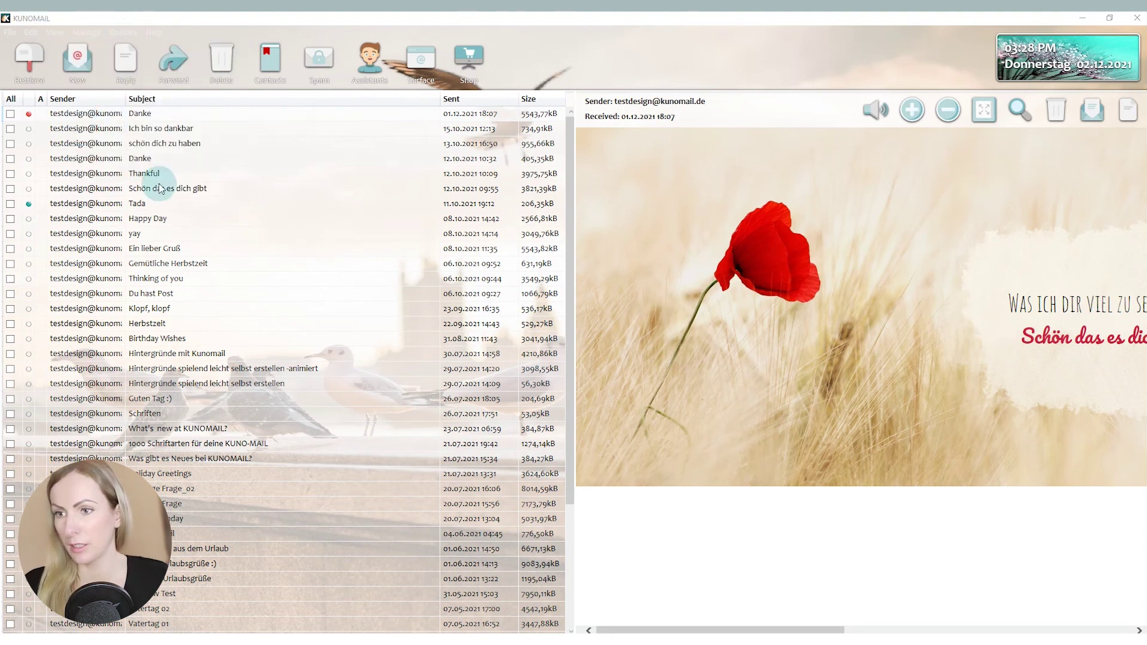